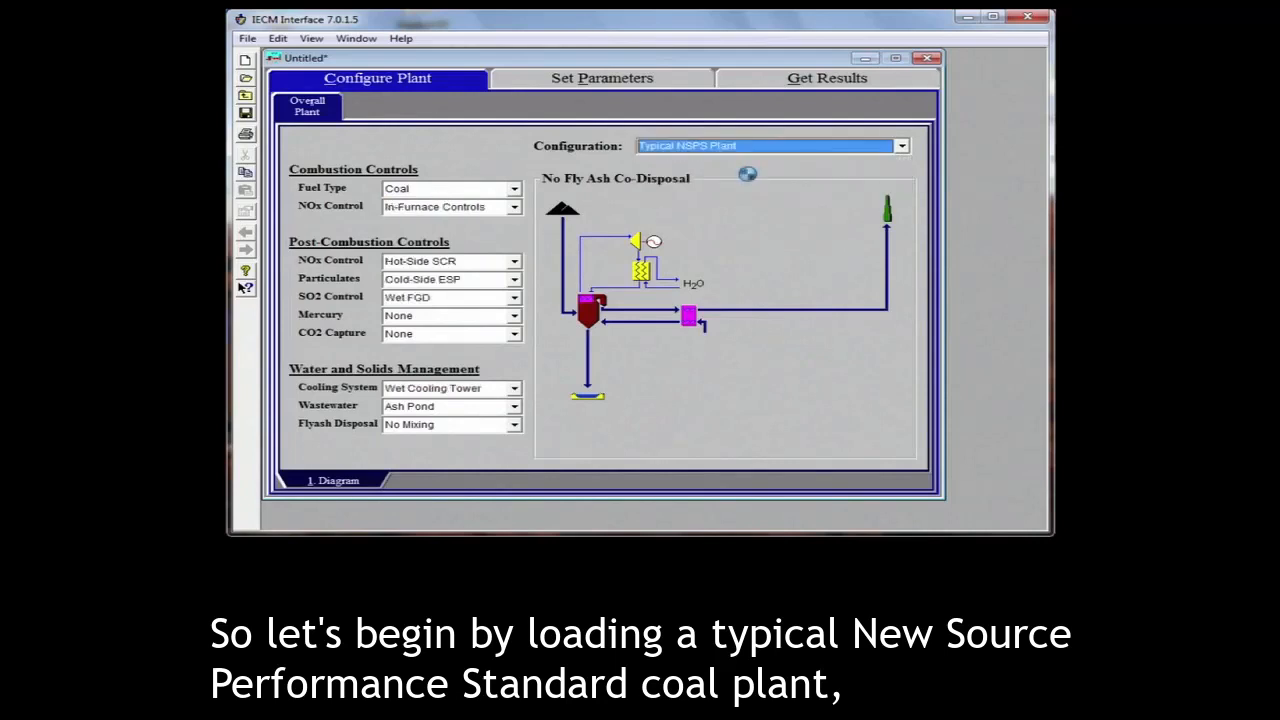
Add an Amine System for CO2 capture to the plant configuration and display the overall plant performance results.
{"action": "left_click", "coordinate": [493, 338]}
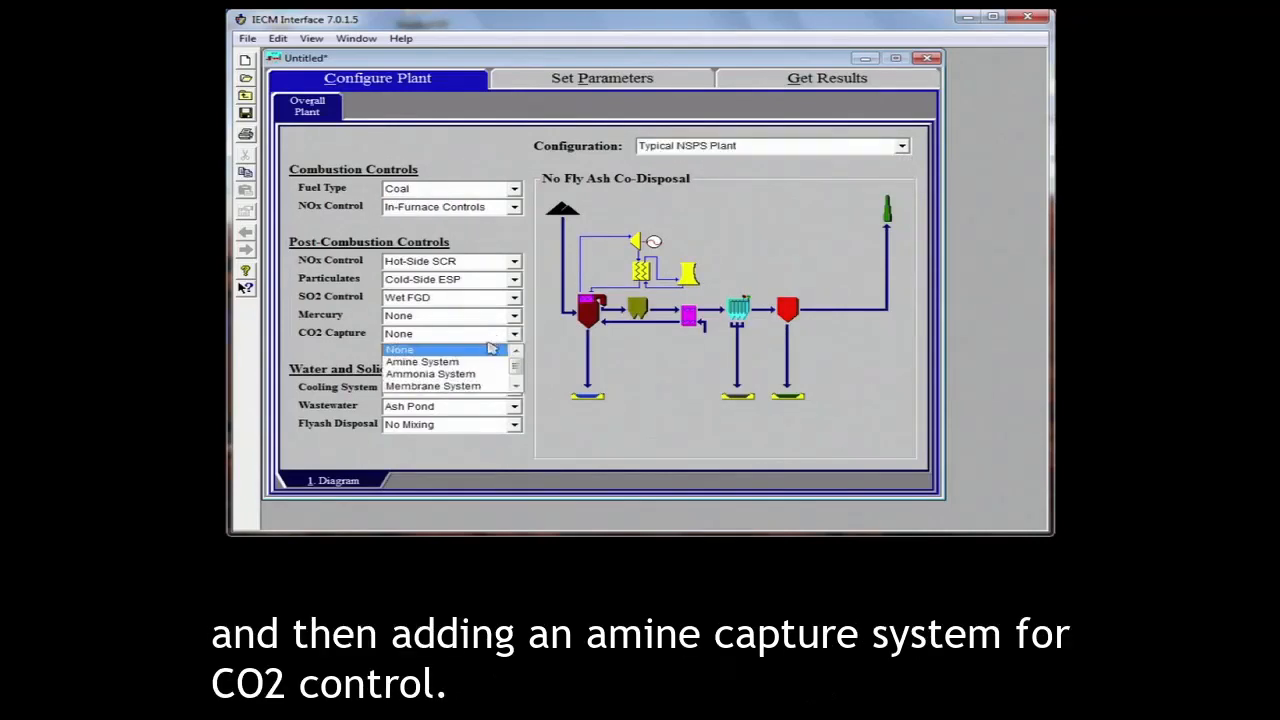
{"action": "left_click", "coordinate": [486, 363]}
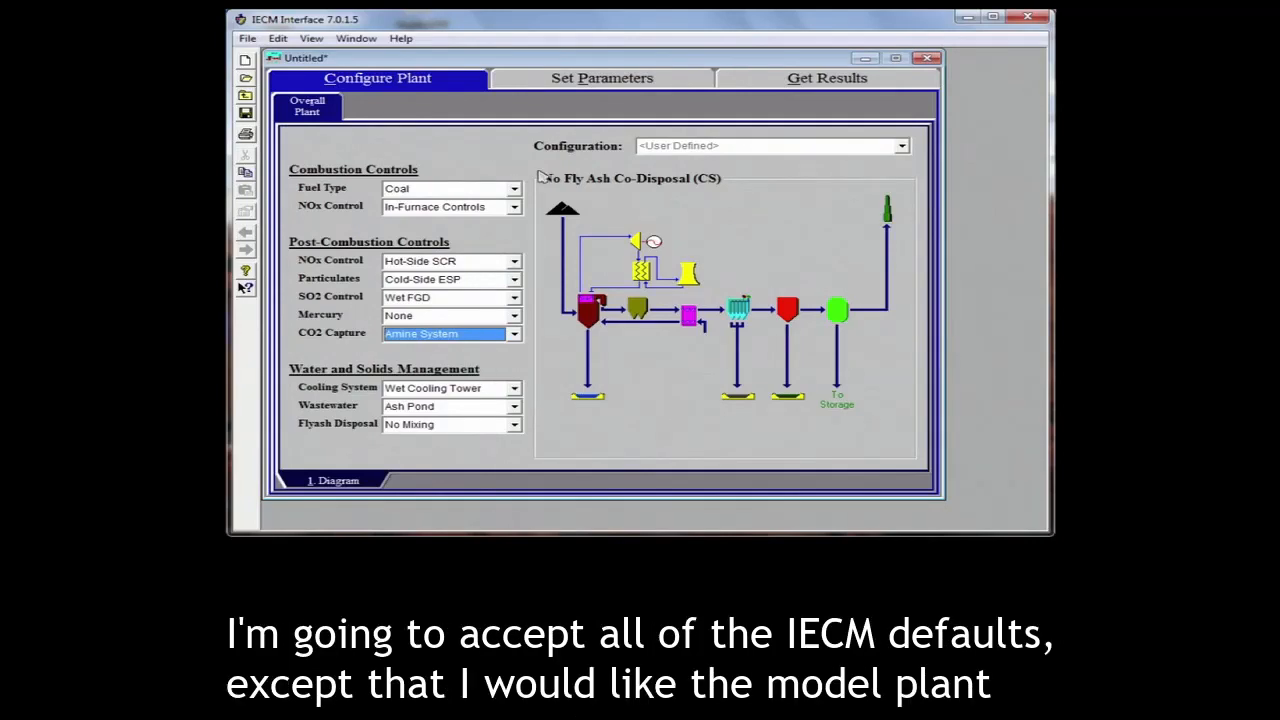
{"action": "left_click", "coordinate": [565, 85]}
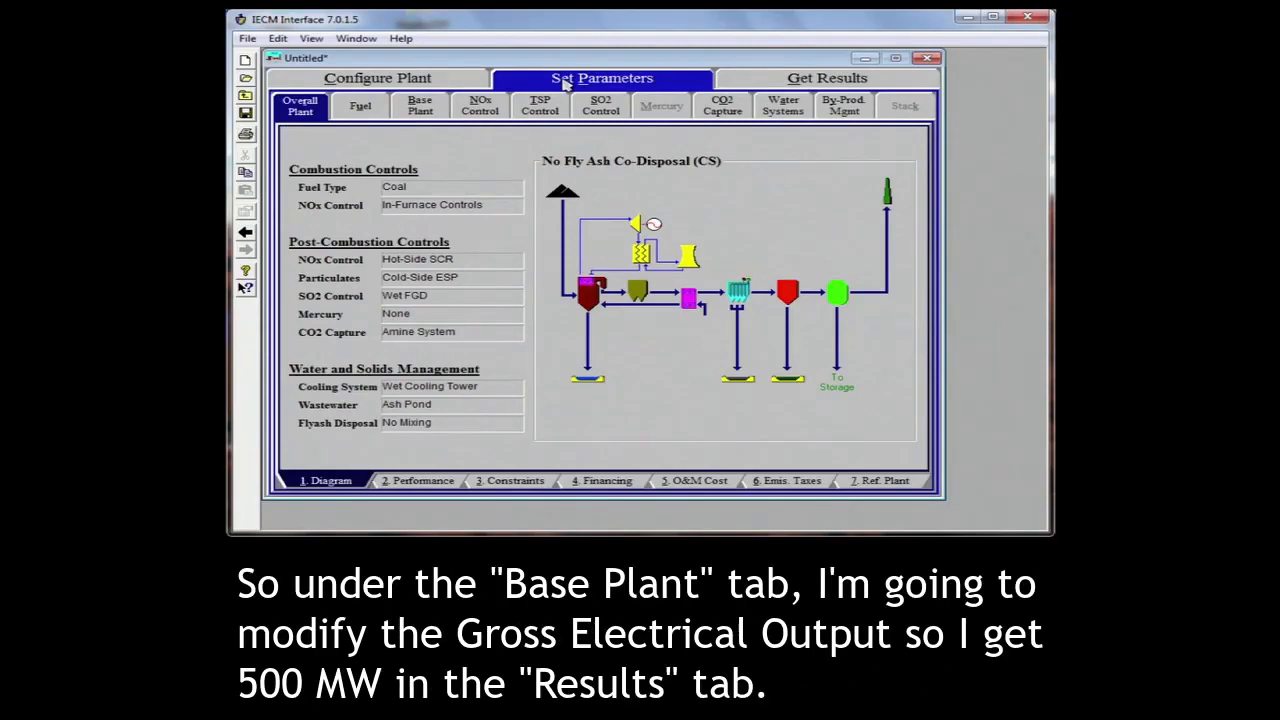
{"action": "left_click", "coordinate": [410, 110]}
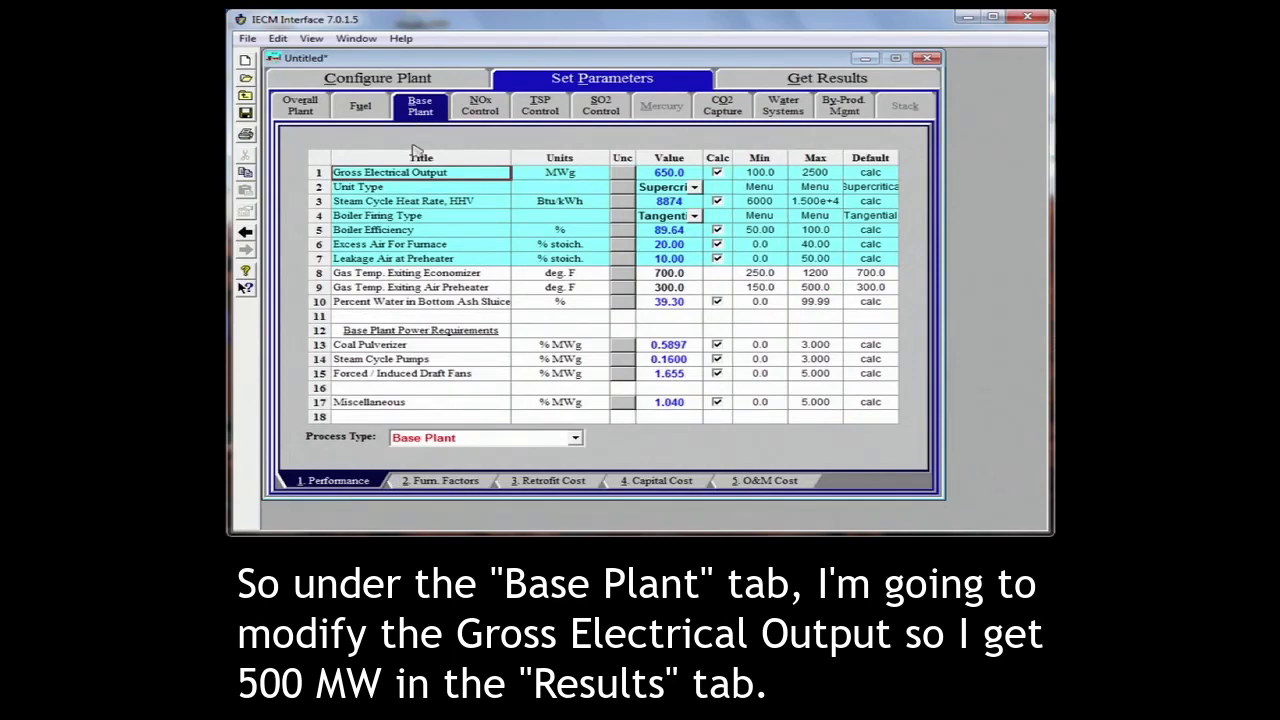
{"action": "left_click", "coordinate": [752, 80]}
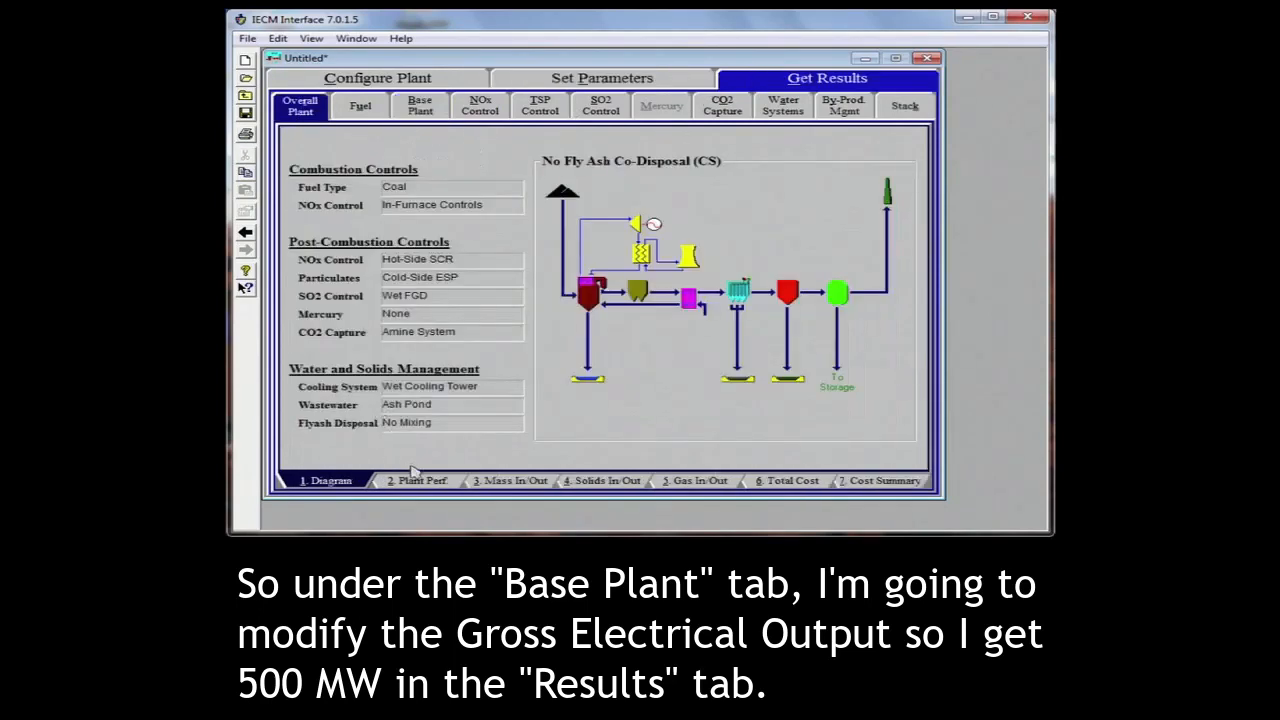
{"action": "left_click", "coordinate": [418, 480]}
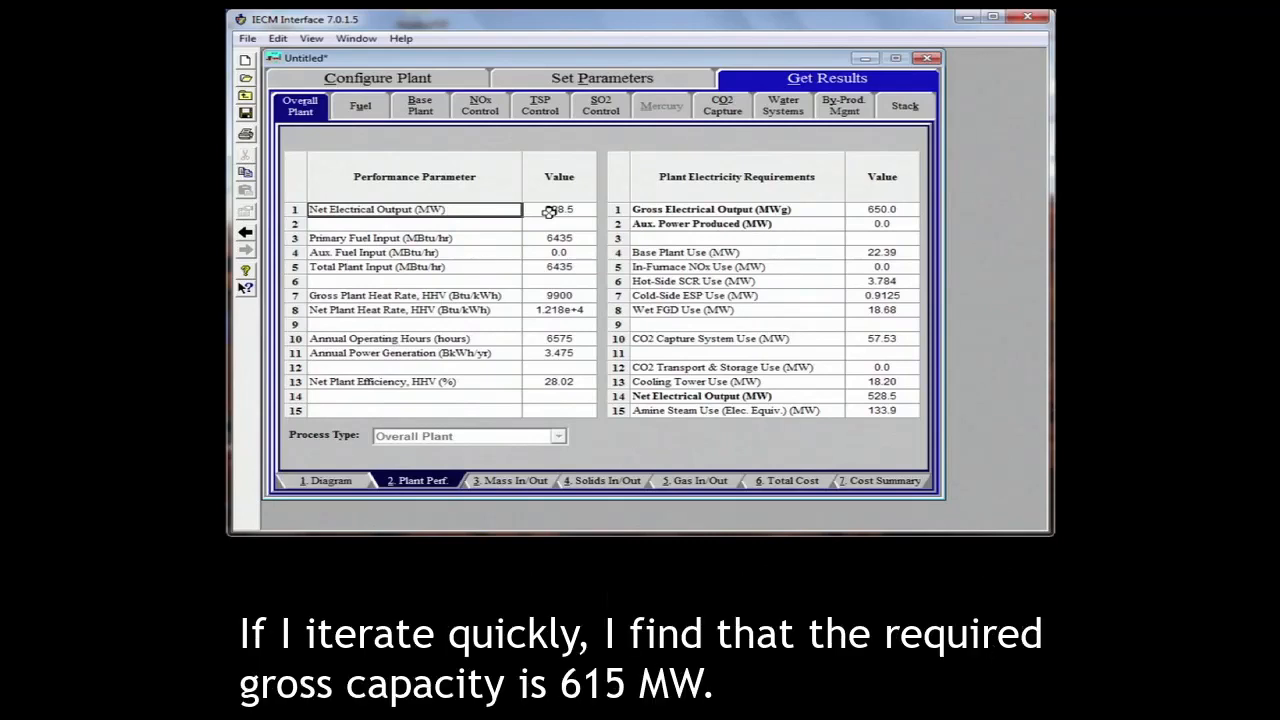
Override the calculated gross electrical output of the base plant with 615 MWg.
{"action": "left_click", "coordinate": [573, 80]}
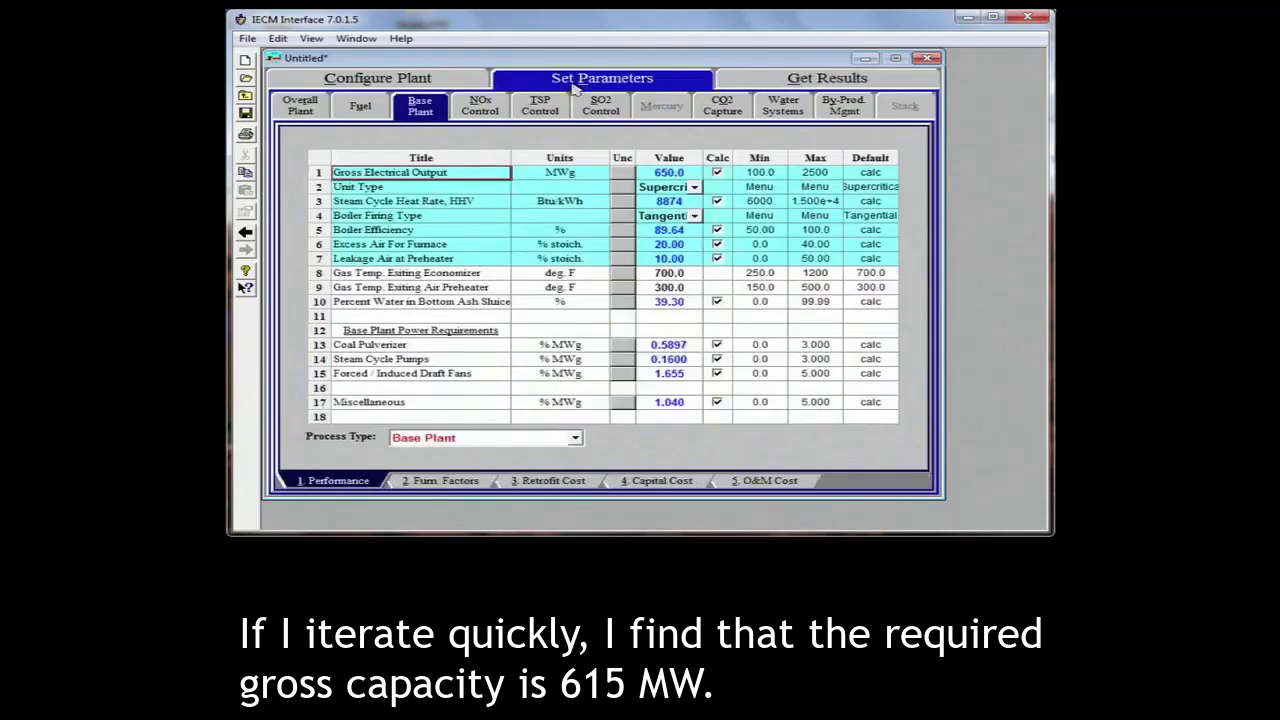
{"action": "left_click", "coordinate": [717, 172]}
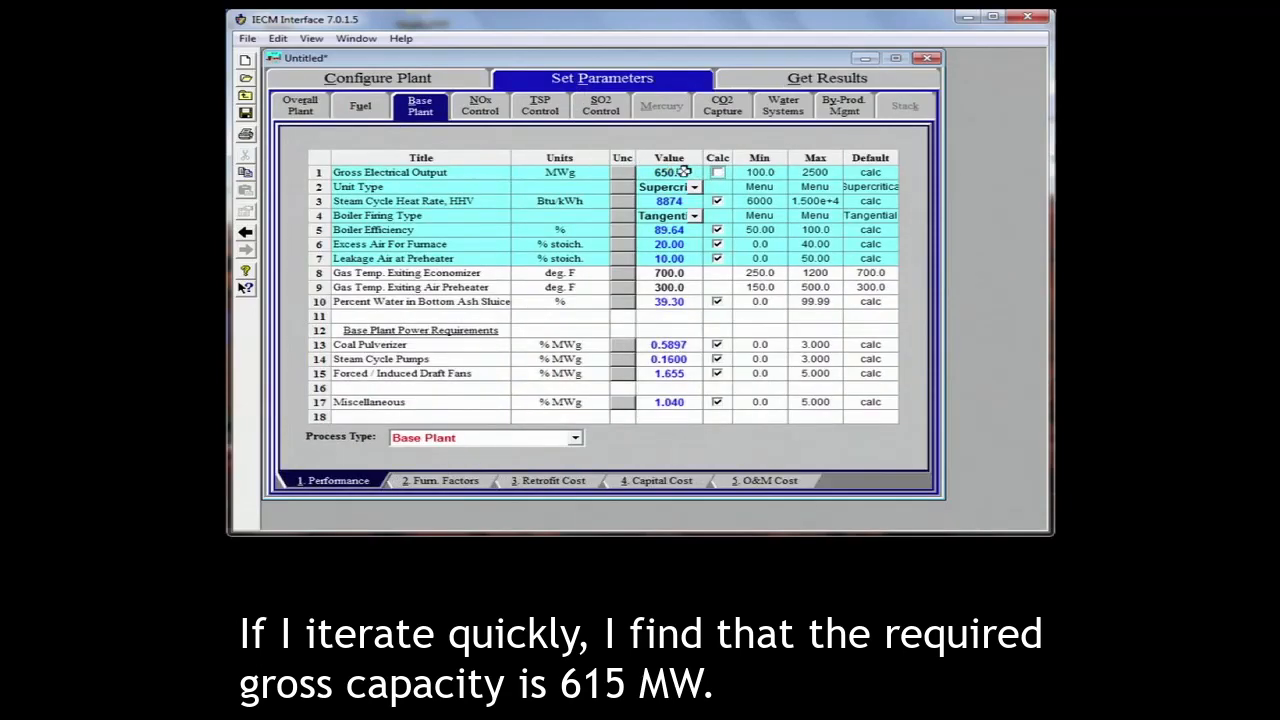
{"action": "left_click", "coordinate": [680, 172]}
{"action": "double_click", "coordinate": [678, 172]}
{"action": "type", "text": "615"}
{"action": "key", "text": "Return"}
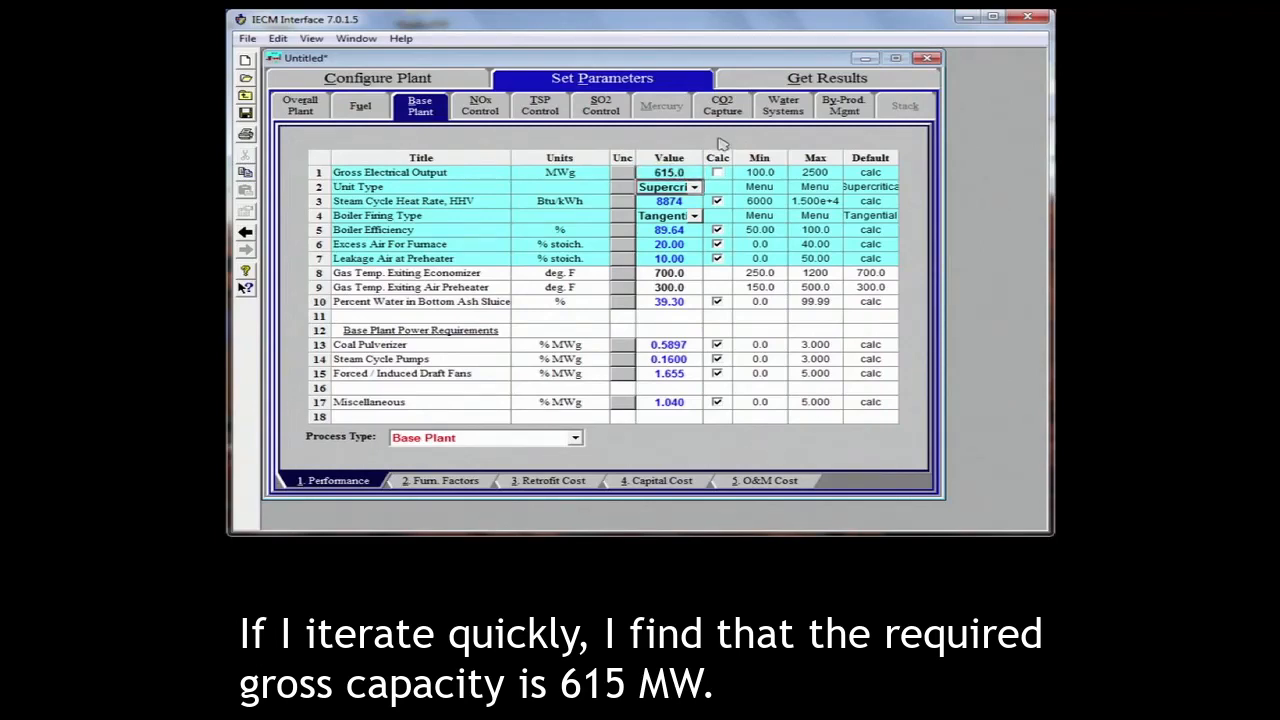
Review the overall plant's net electrical output and cost summary, plus the CO2 capture summary with the cost of CO2 avoided.
{"action": "left_click", "coordinate": [742, 86]}
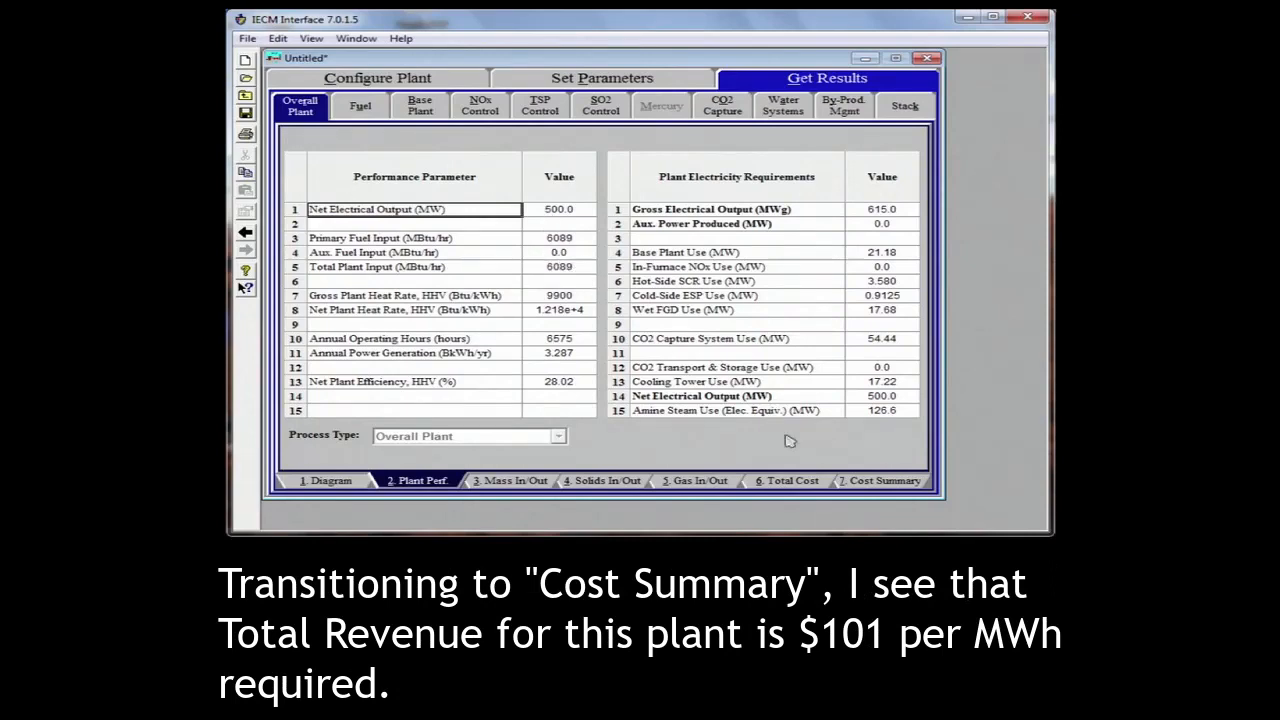
{"action": "left_click", "coordinate": [867, 484]}
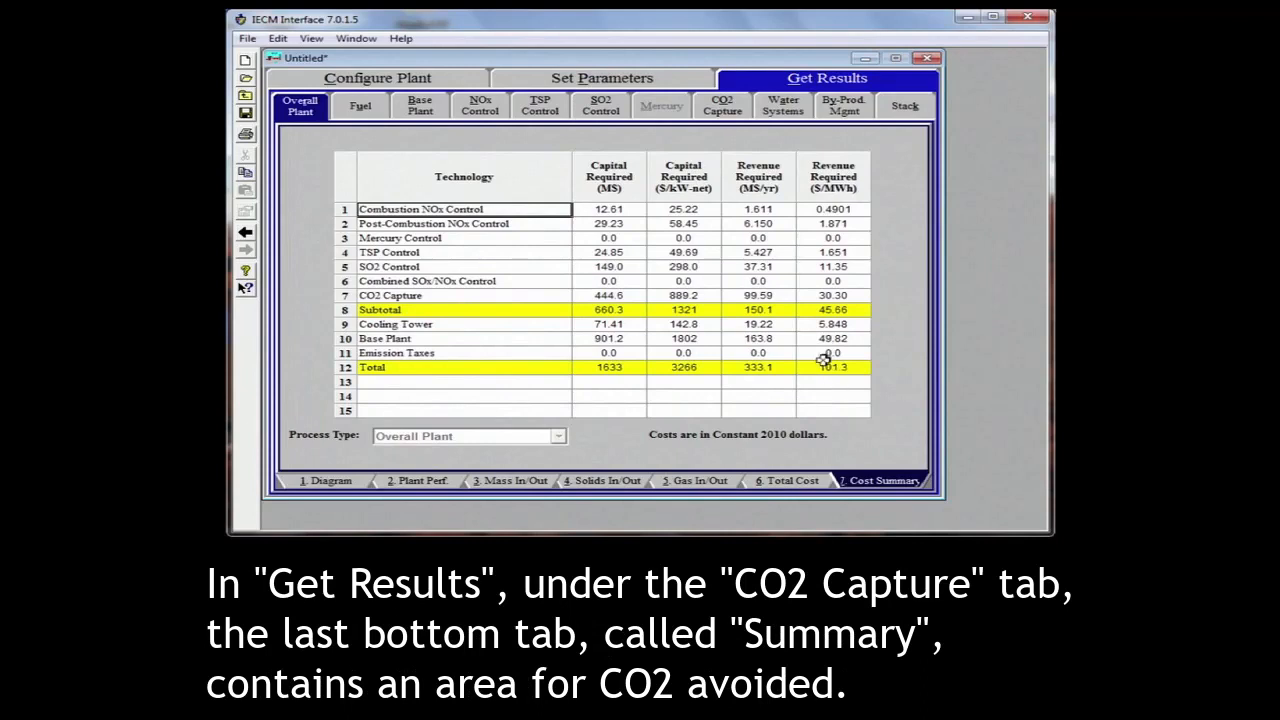
{"action": "left_click", "coordinate": [727, 108]}
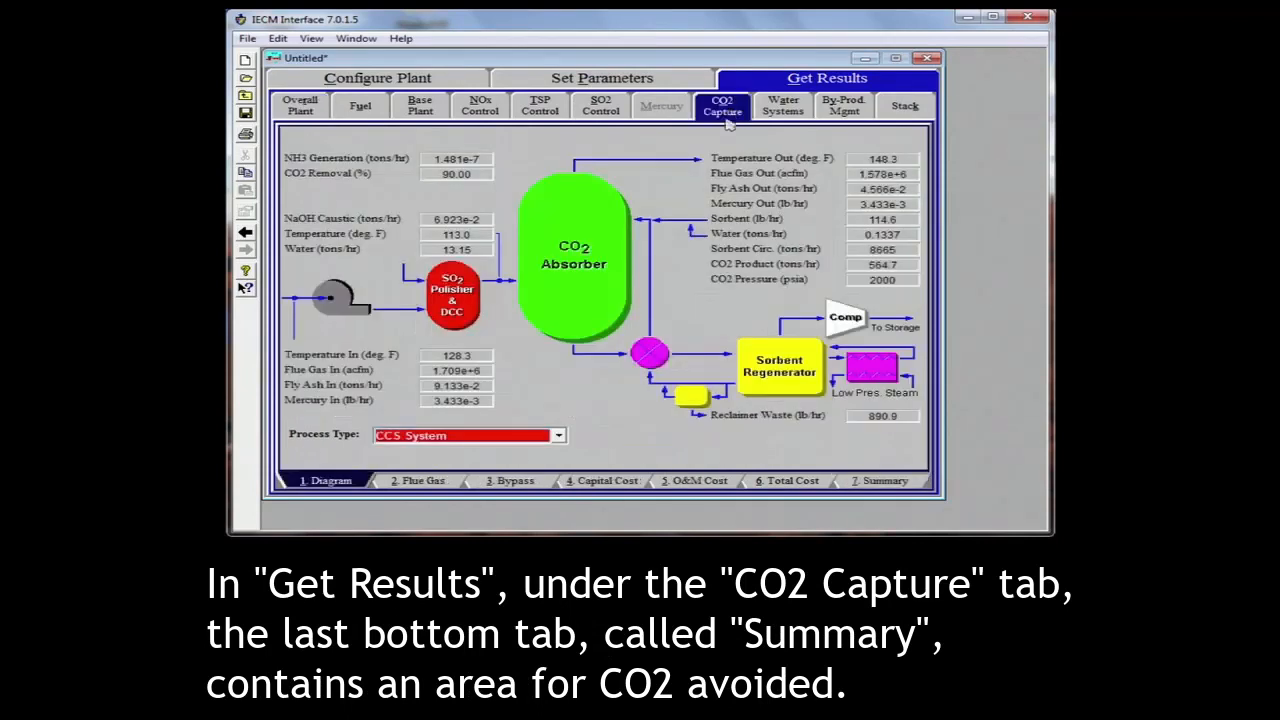
{"action": "left_click", "coordinate": [876, 483]}
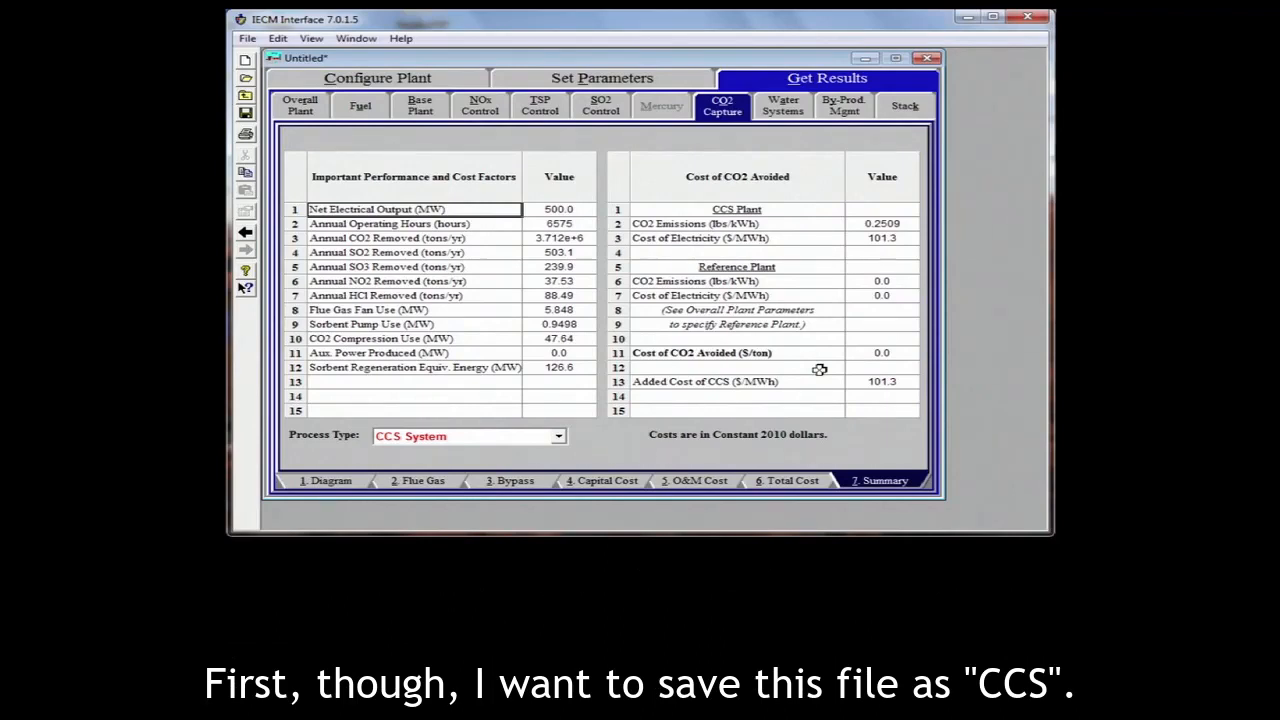
Save the session under the name CCS.
{"action": "left_click", "coordinate": [245, 40]}
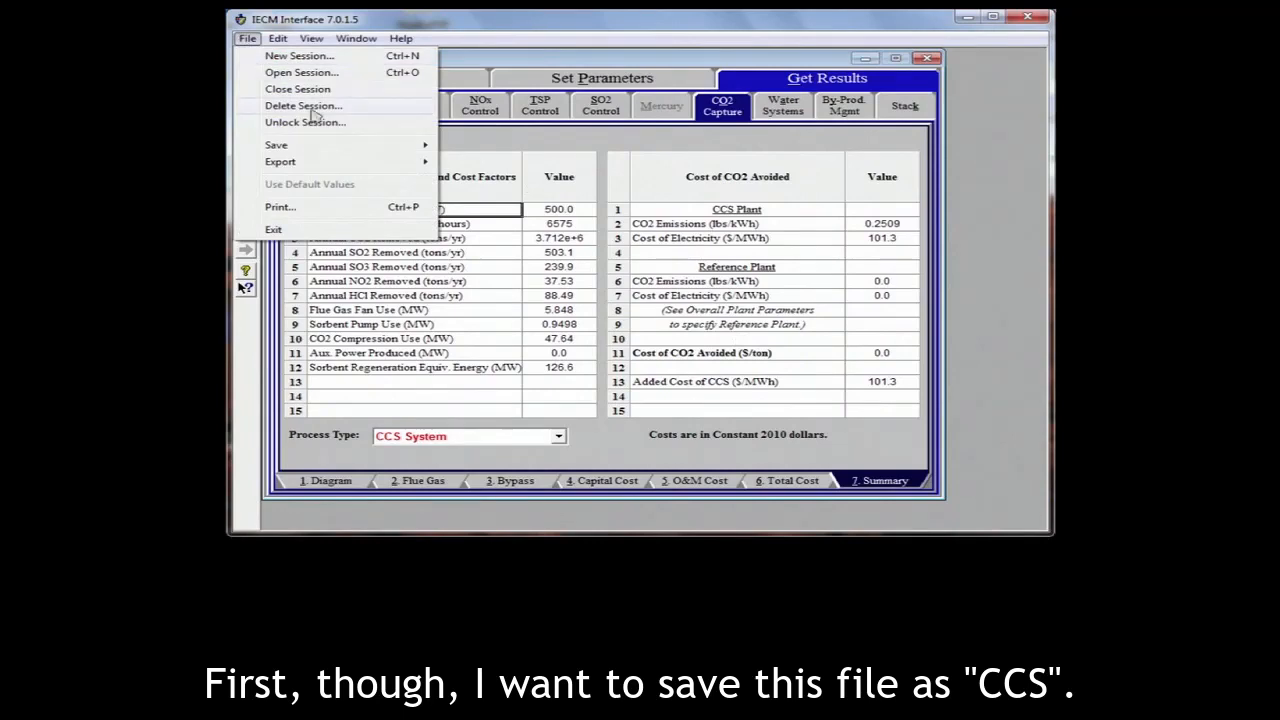
{"action": "mouse_move", "coordinate": [338, 151]}
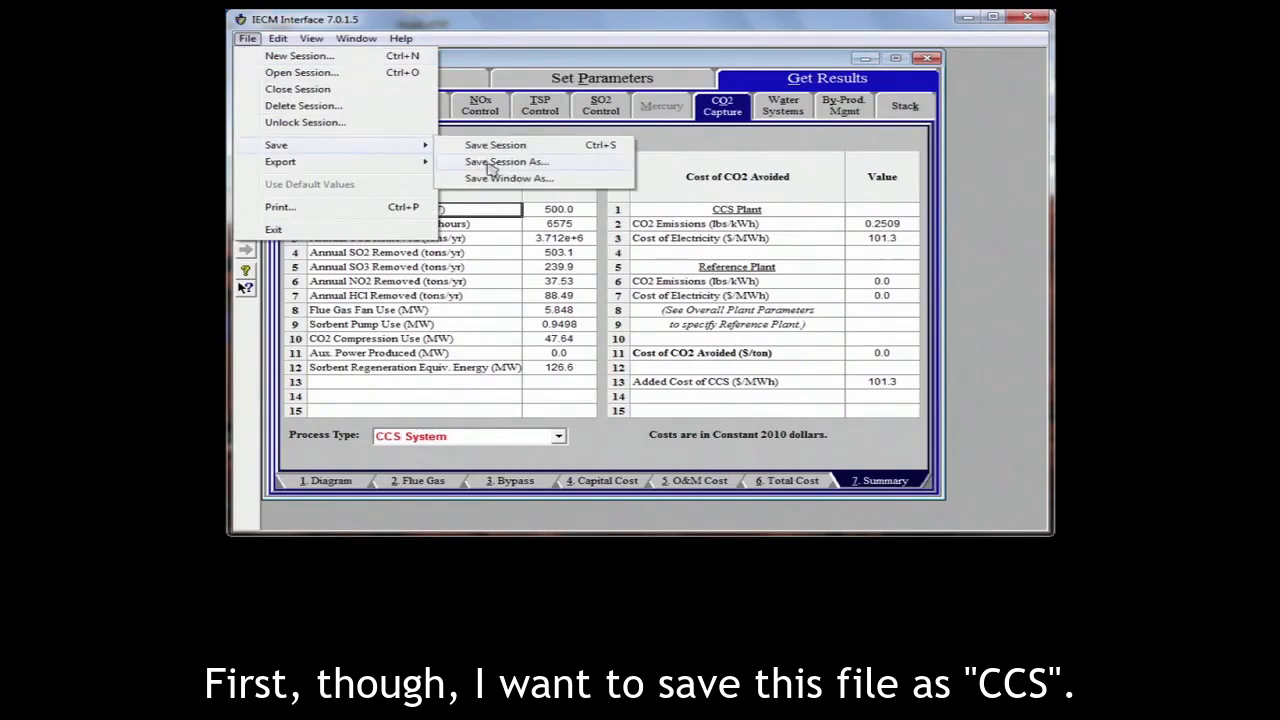
{"action": "left_click", "coordinate": [490, 165]}
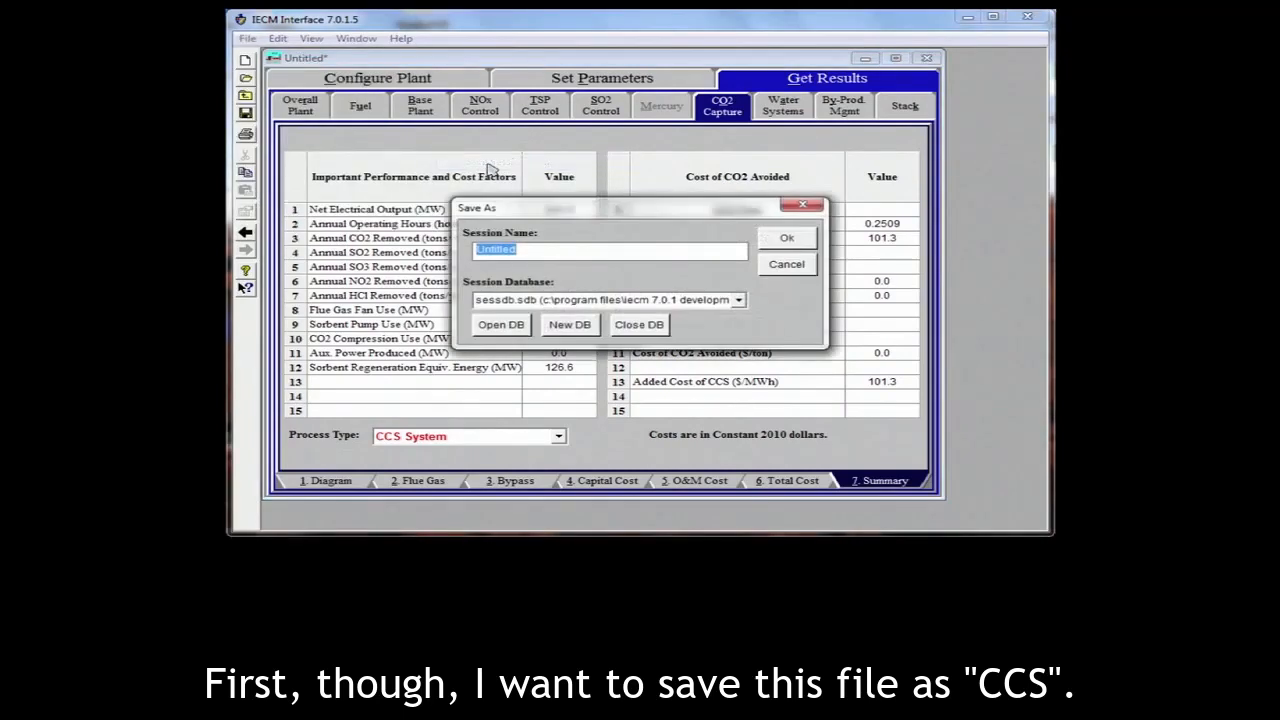
{"action": "type", "text": "CCS"}
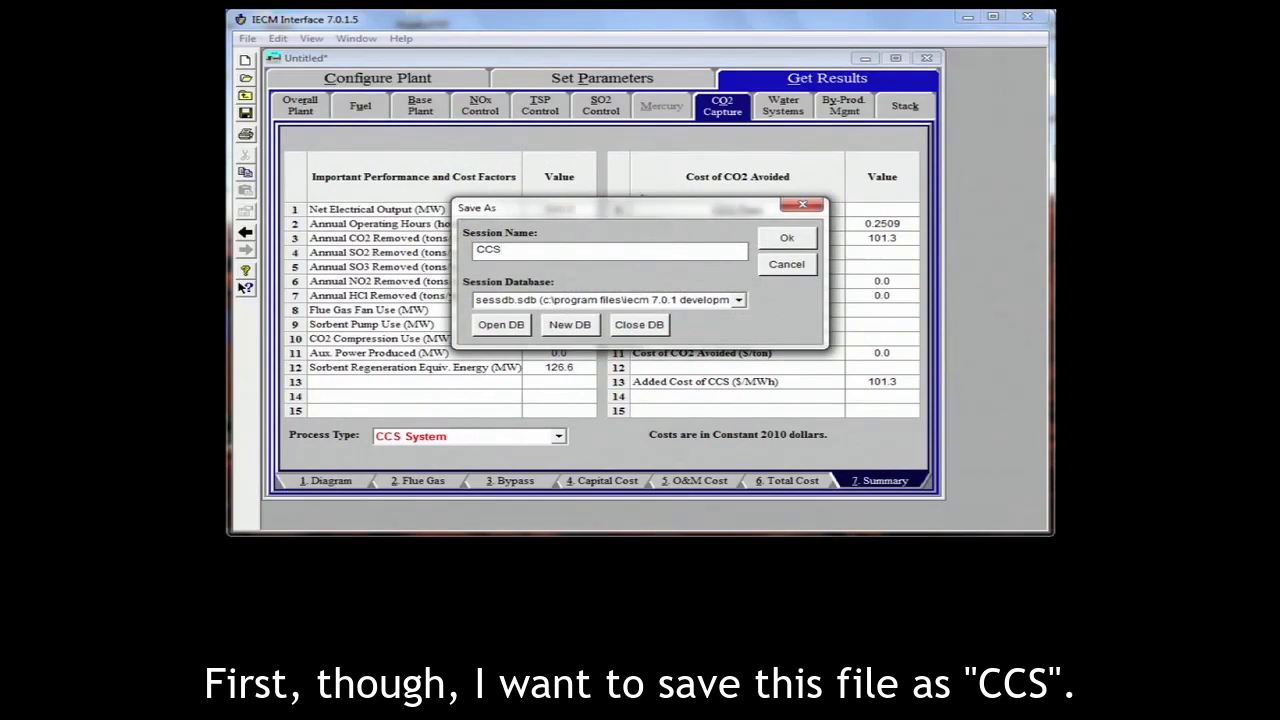
{"action": "left_click", "coordinate": [778, 242]}
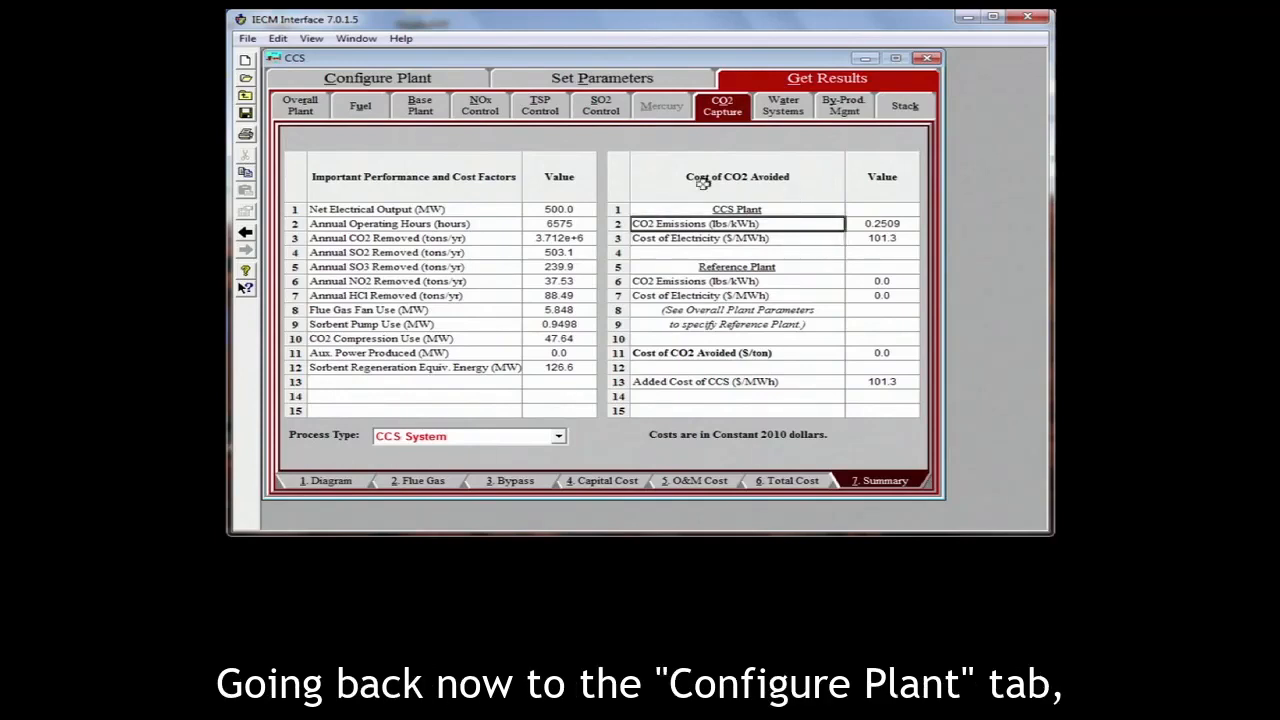
Remove the amine system by setting CO2 capture to None, and display the overall plant performance results.
{"action": "left_click", "coordinate": [433, 82]}
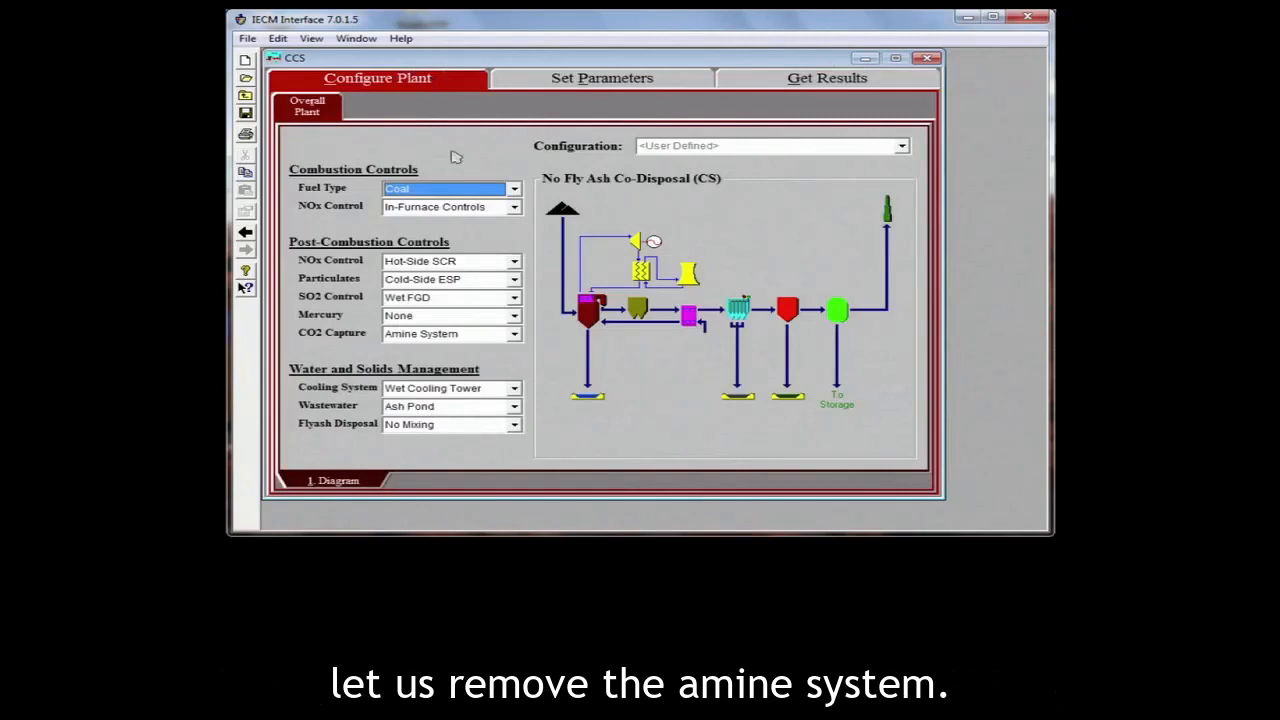
{"action": "left_click", "coordinate": [470, 338]}
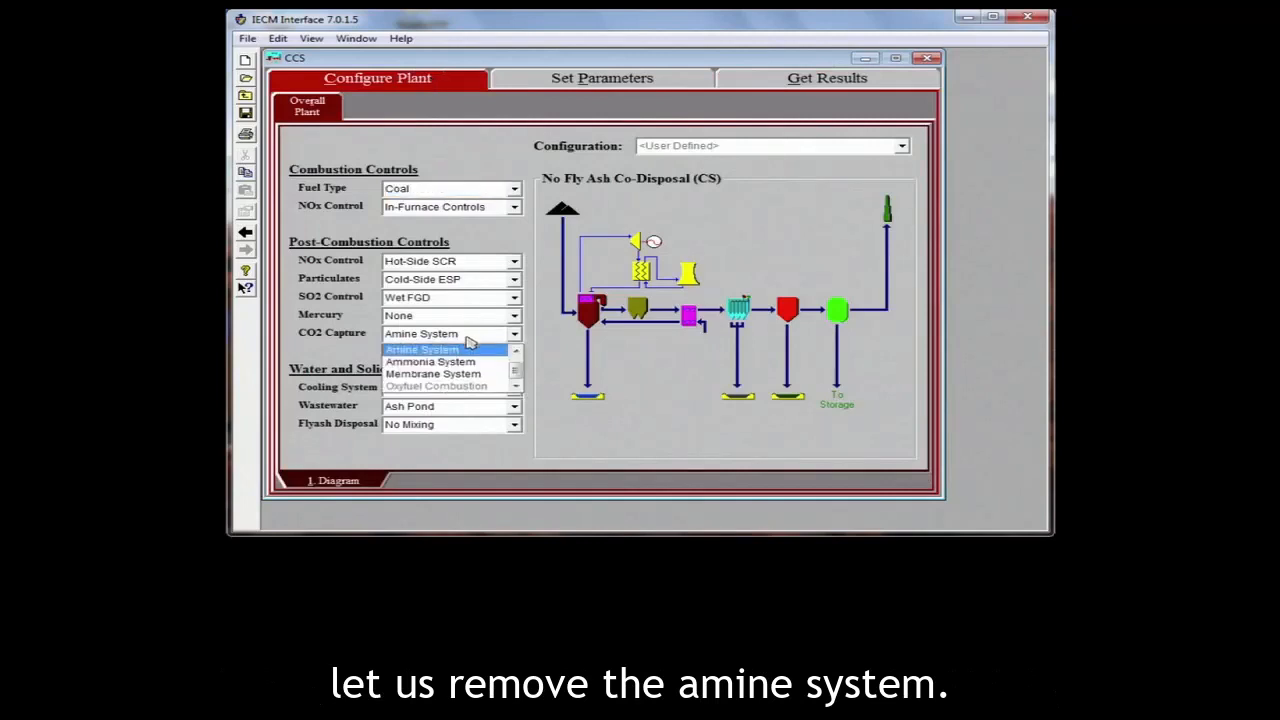
{"action": "left_click_drag", "start_coordinate": [514, 370], "coordinate": [513, 359]}
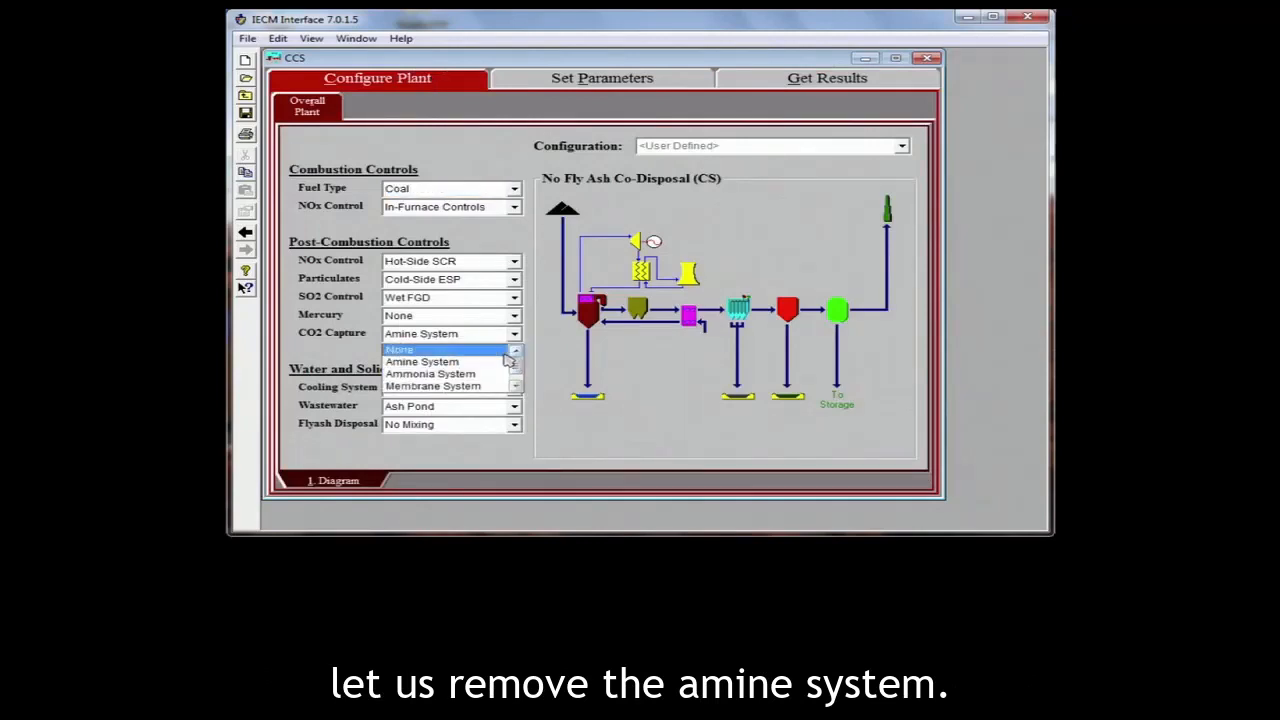
{"action": "left_click", "coordinate": [490, 350]}
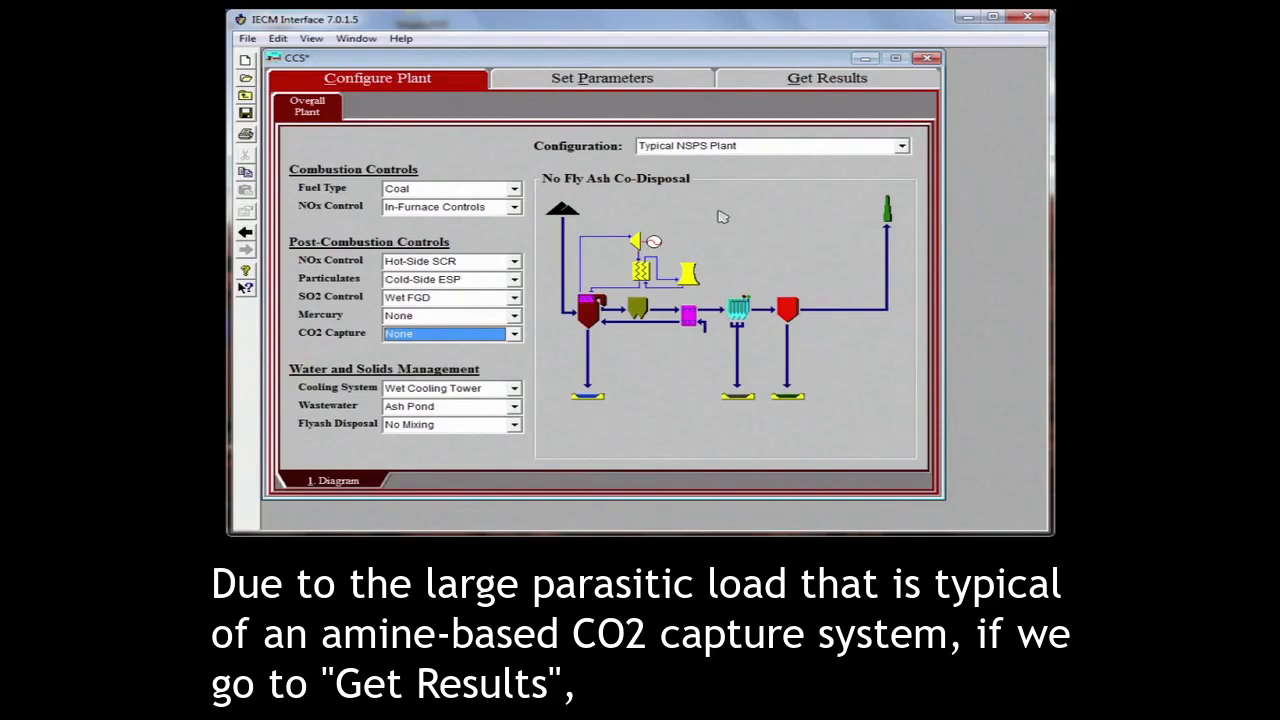
{"action": "left_click", "coordinate": [797, 80]}
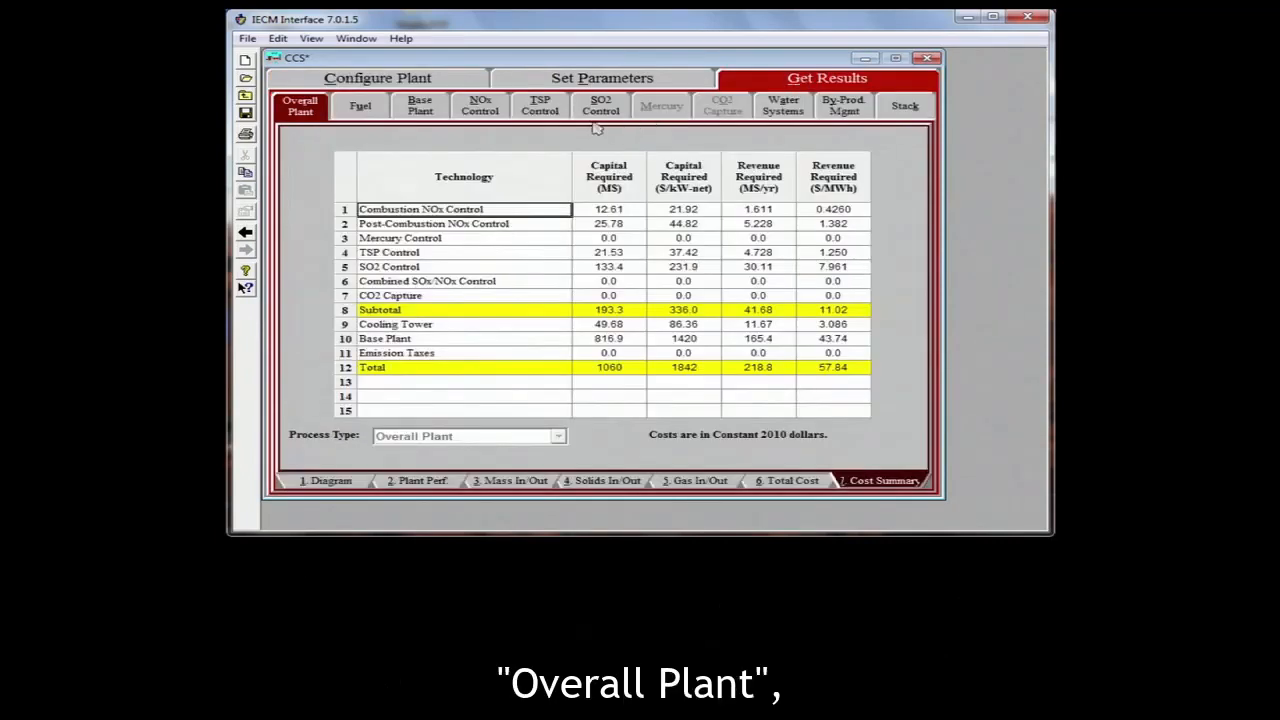
{"action": "left_click", "coordinate": [425, 481]}
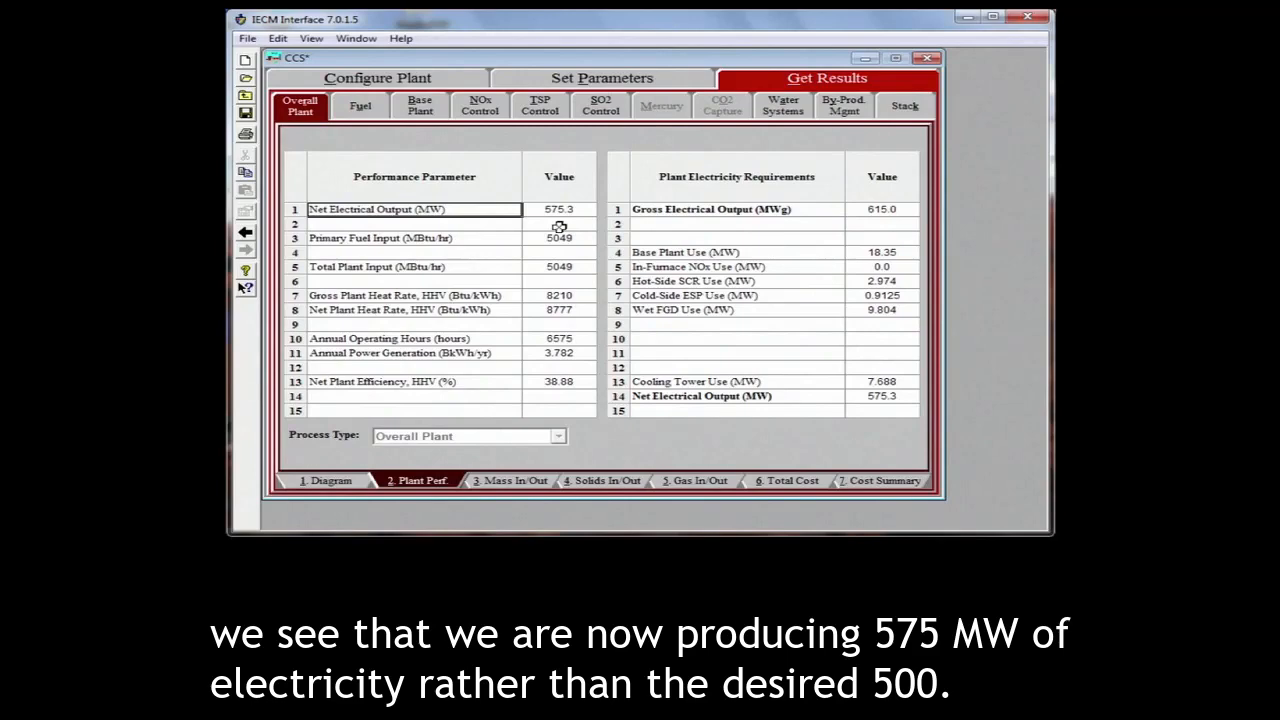
Set the base plant's gross electrical output to 535 MWg and check the resulting net electrical output.
{"action": "left_click", "coordinate": [597, 80]}
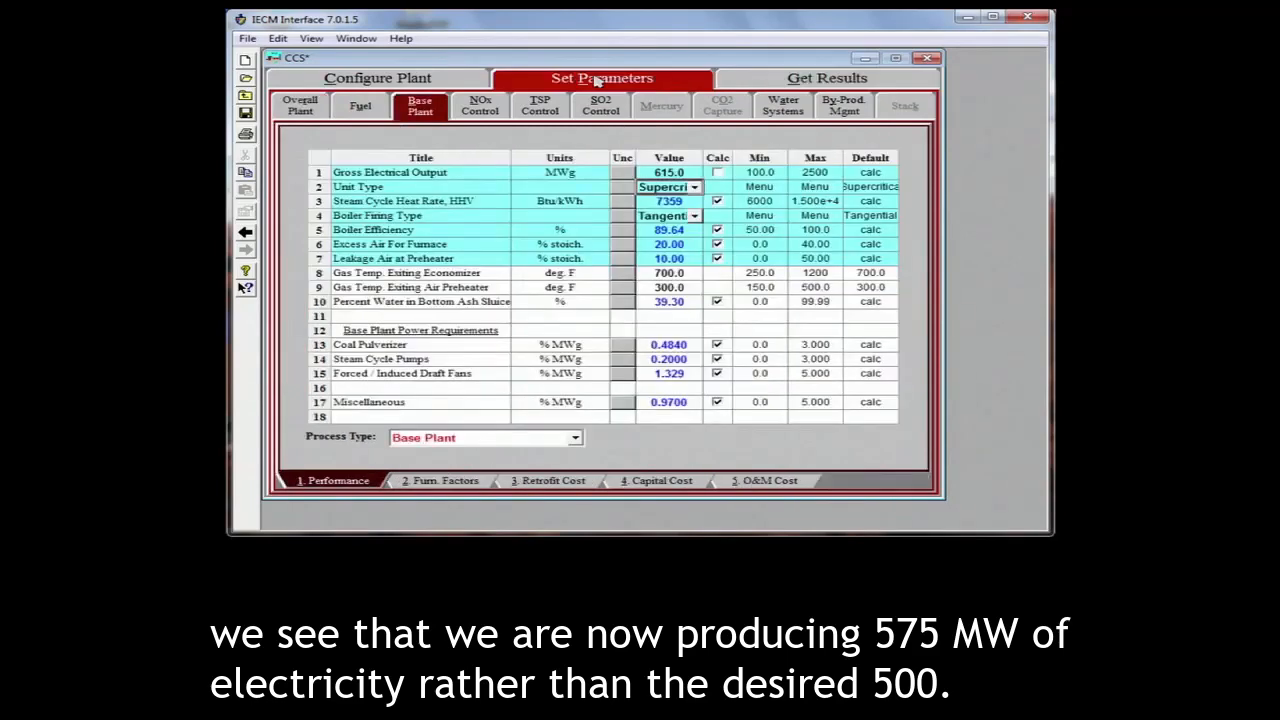
{"action": "double_click", "coordinate": [680, 173]}
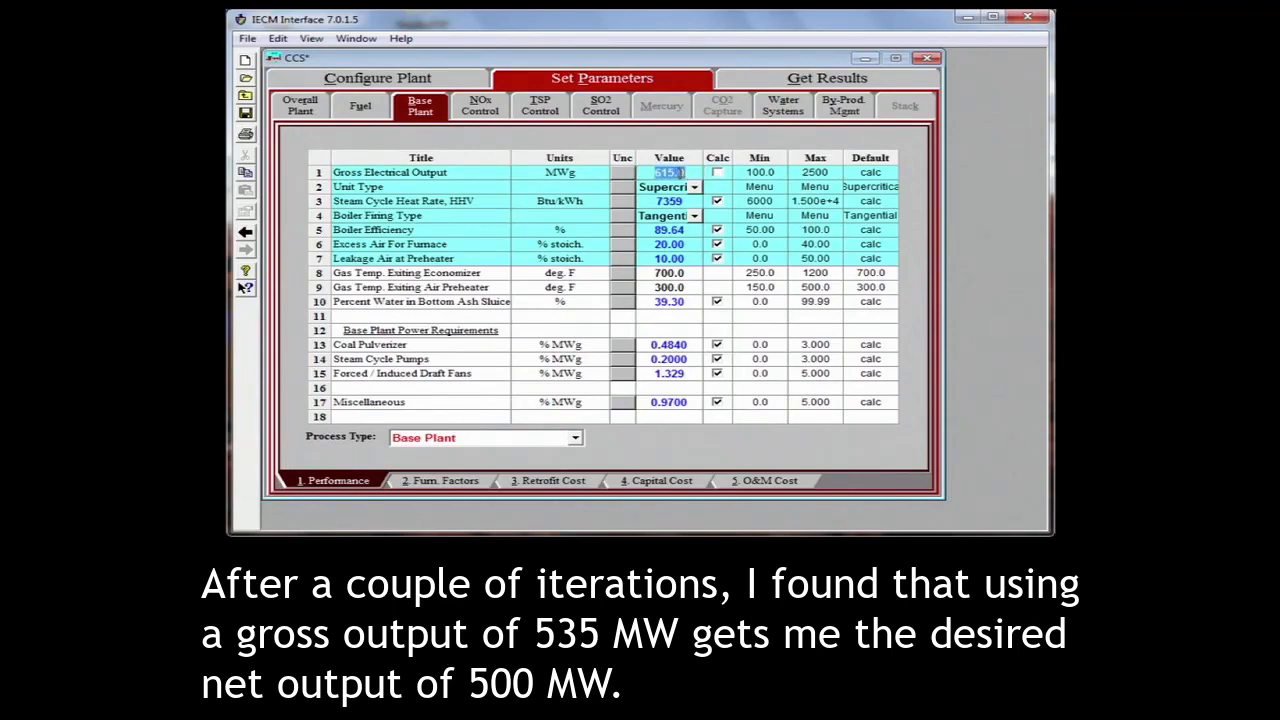
{"action": "type", "text": "535"}
{"action": "key", "text": "Return"}
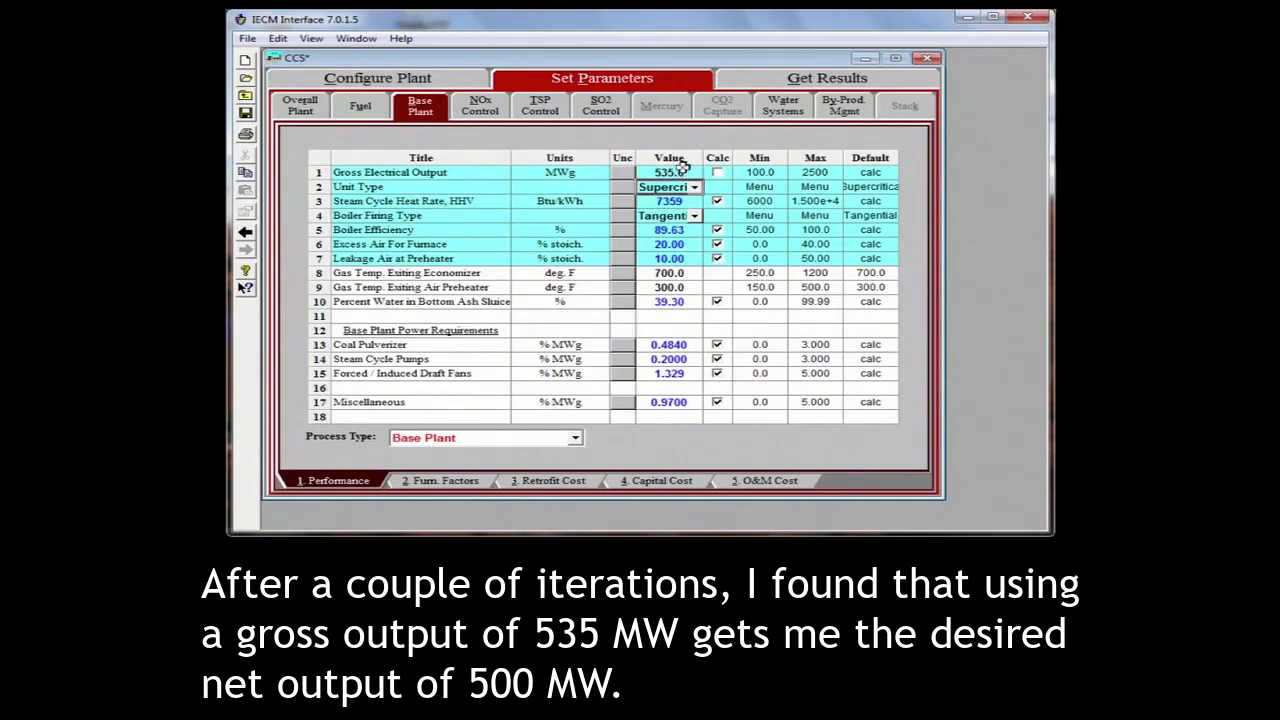
{"action": "left_click", "coordinate": [783, 79]}
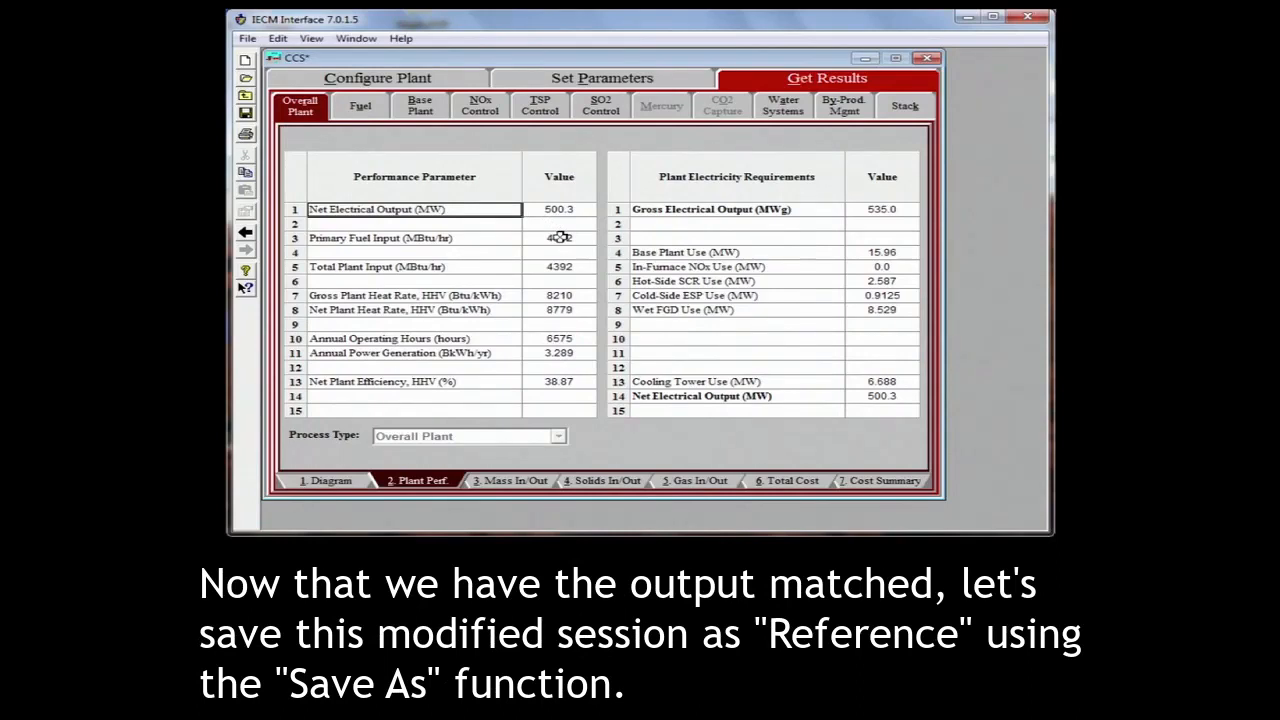
Save the modified session as a separate session named Reference.
{"action": "left_click", "coordinate": [246, 39]}
{"action": "mouse_move", "coordinate": [331, 145]}
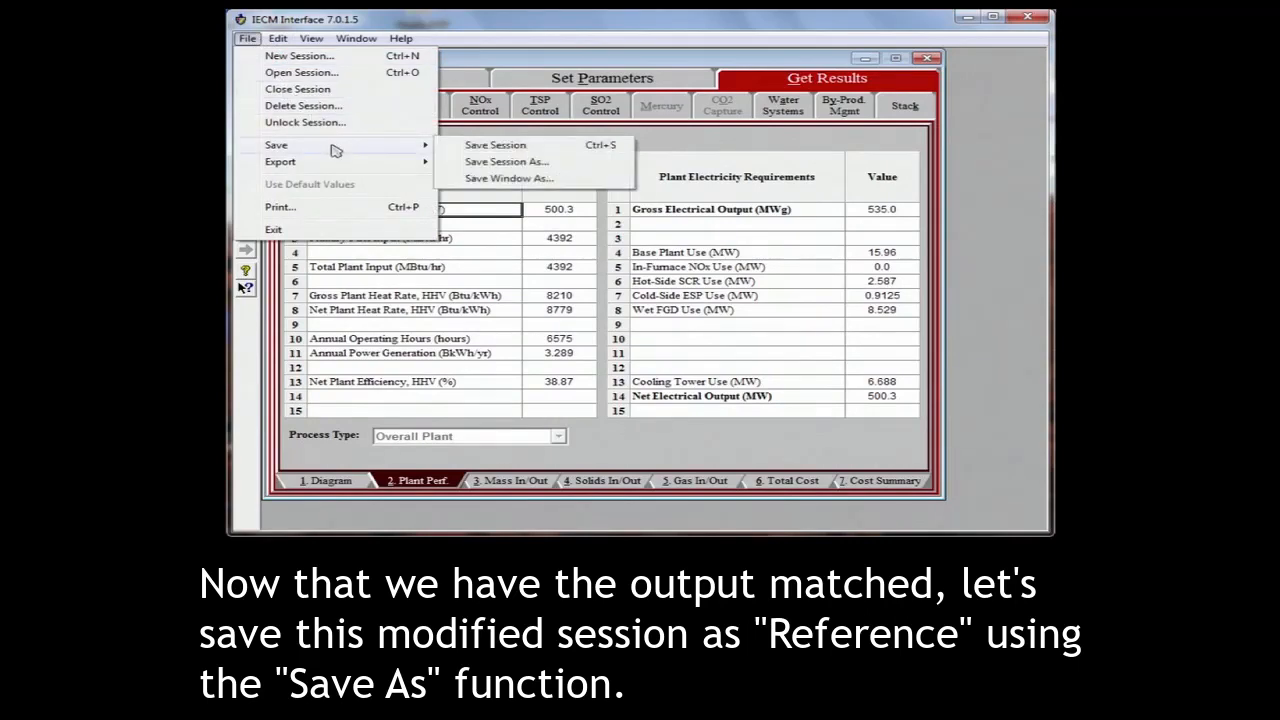
{"action": "left_click", "coordinate": [503, 162]}
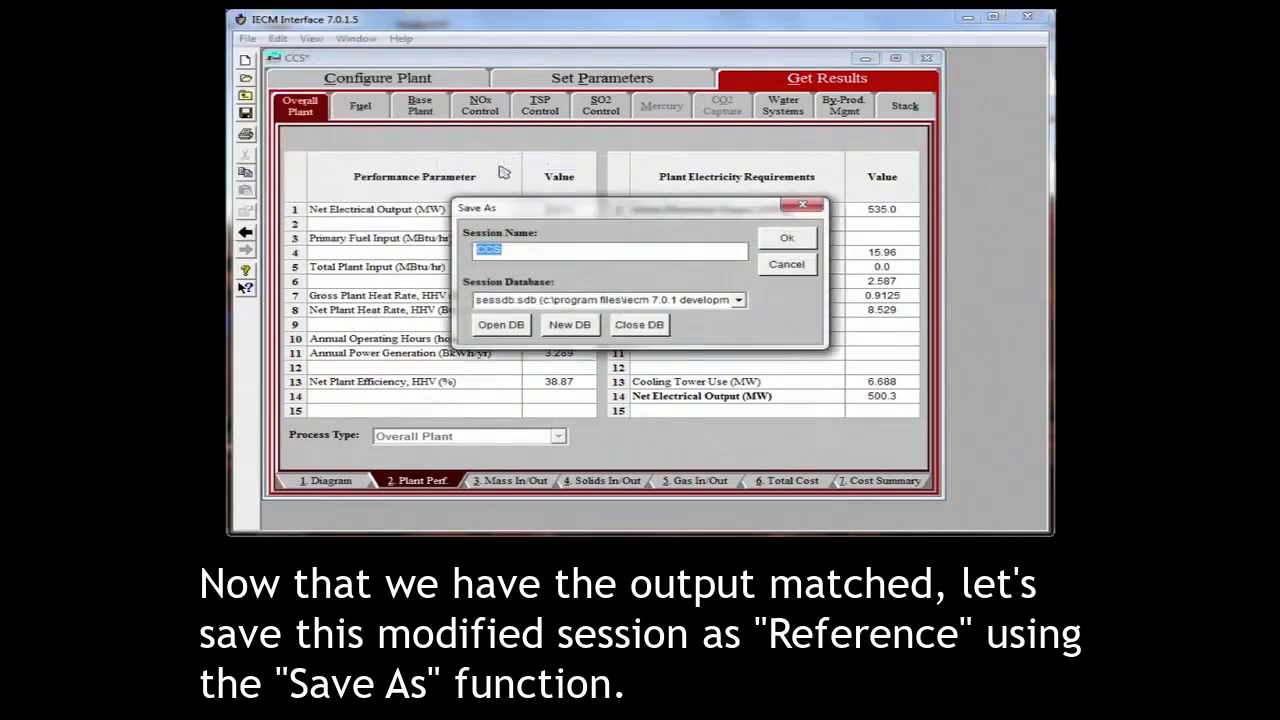
{"action": "type", "text": "Reference"}
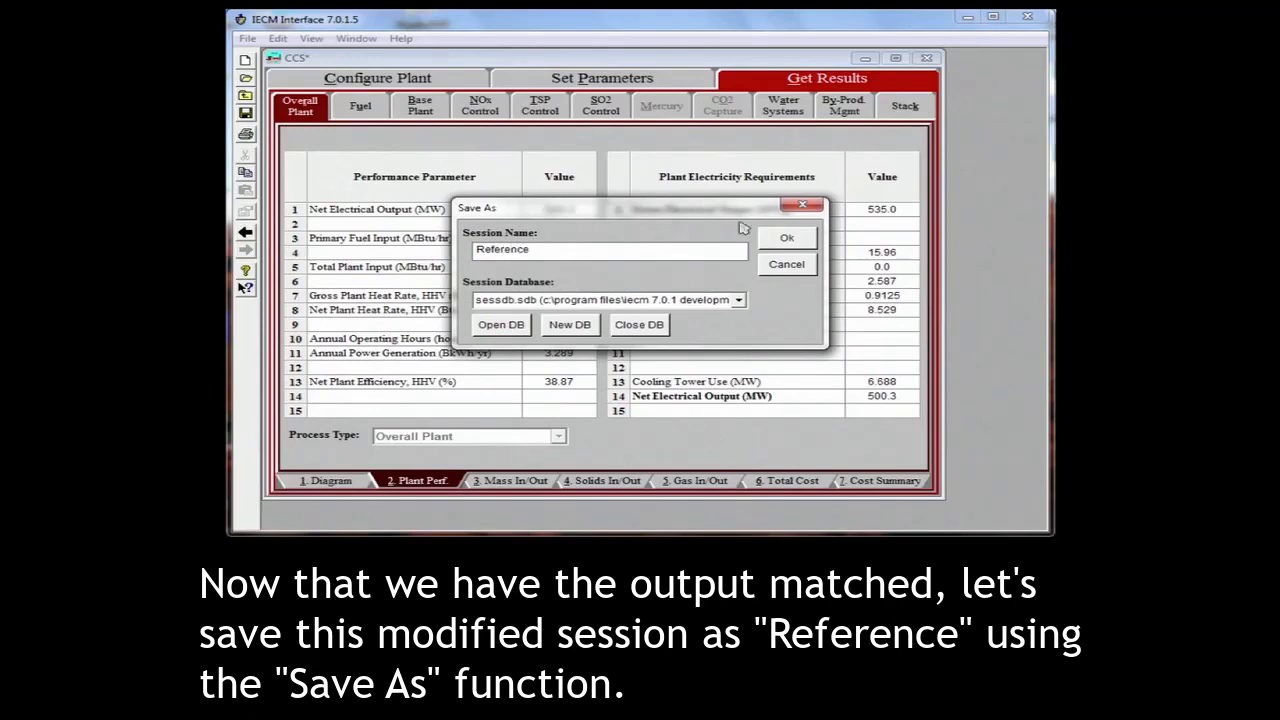
{"action": "left_click", "coordinate": [775, 244]}
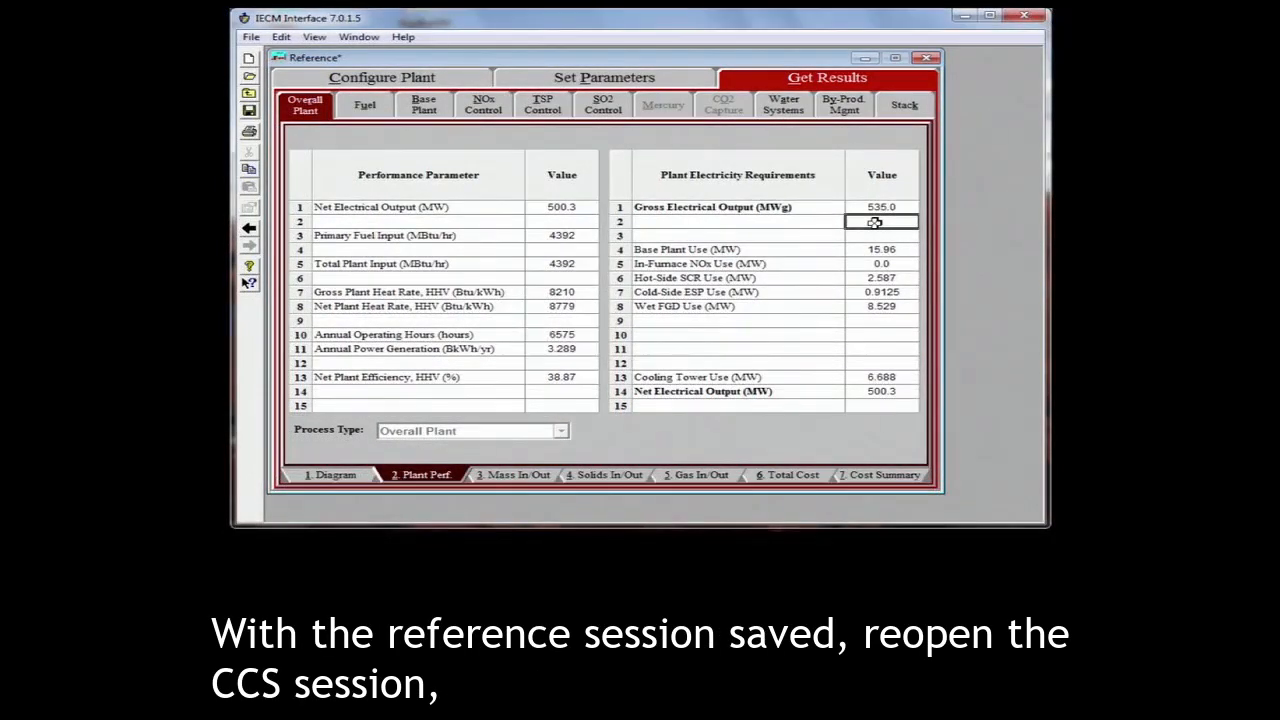
Open the saved CCS session and move its window so the Reference session stays accessible behind it.
{"action": "left_click", "coordinate": [251, 37]}
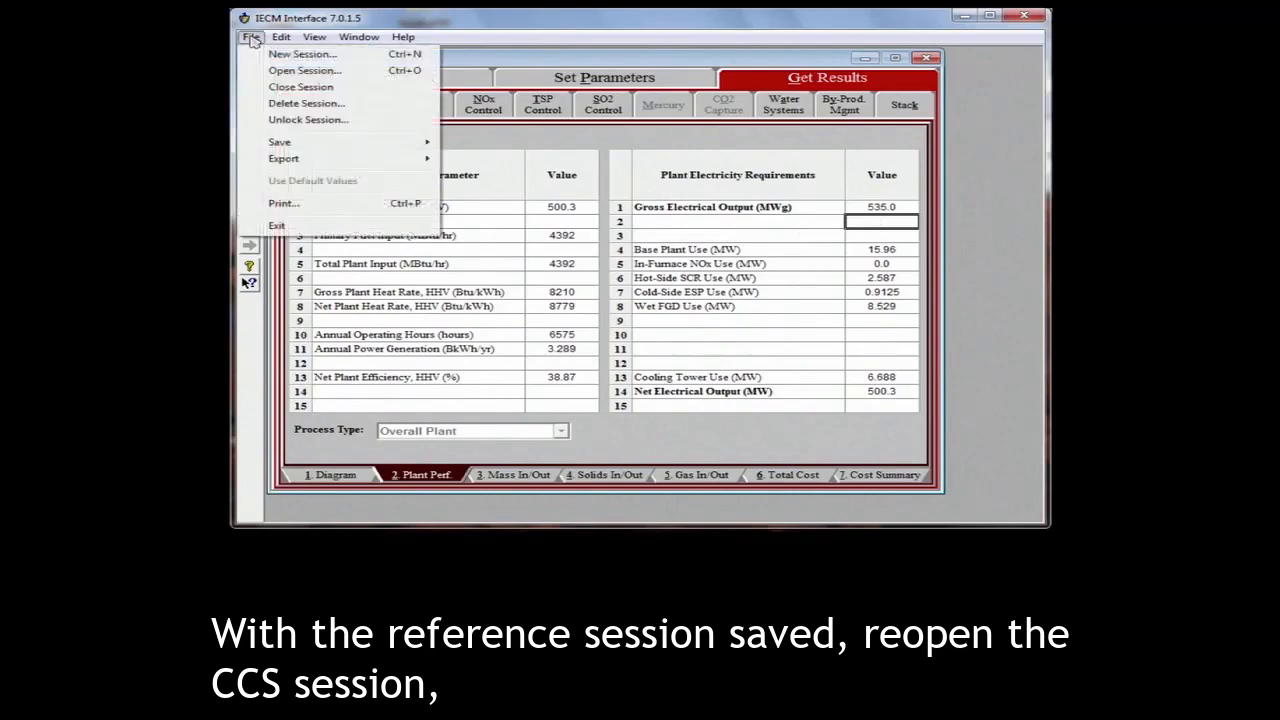
{"action": "left_click", "coordinate": [305, 71]}
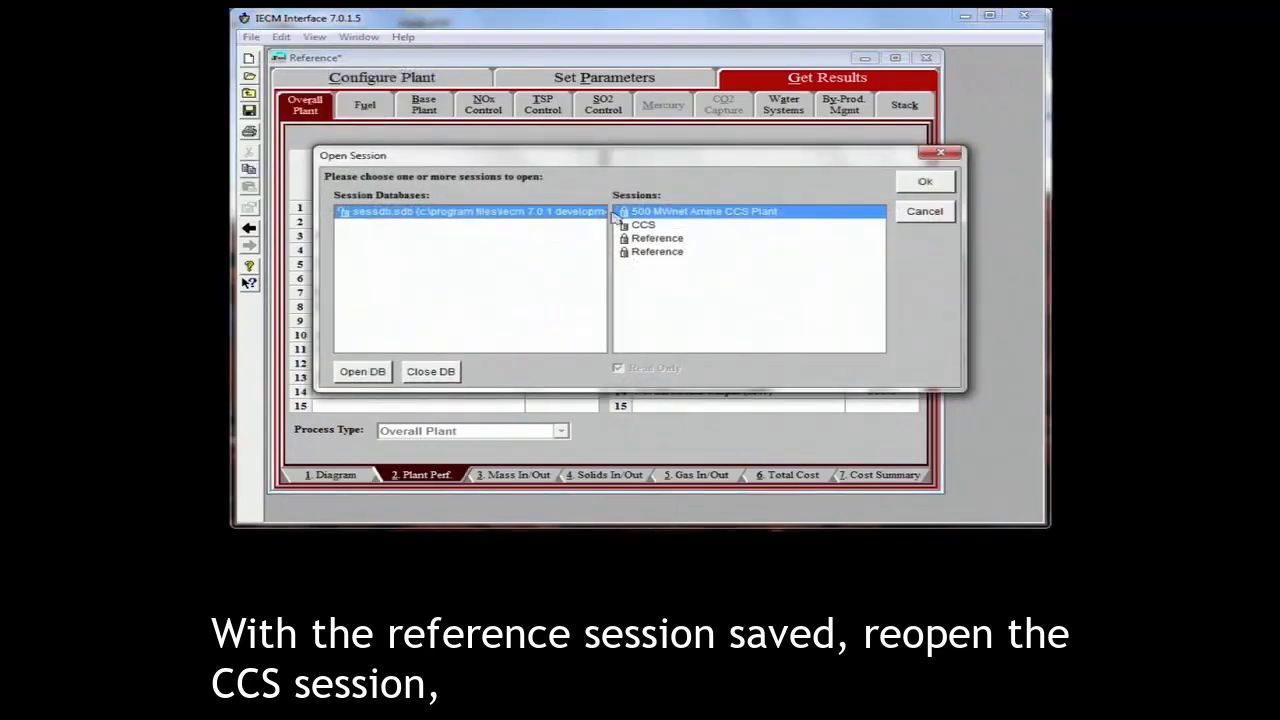
{"action": "left_click", "coordinate": [648, 225]}
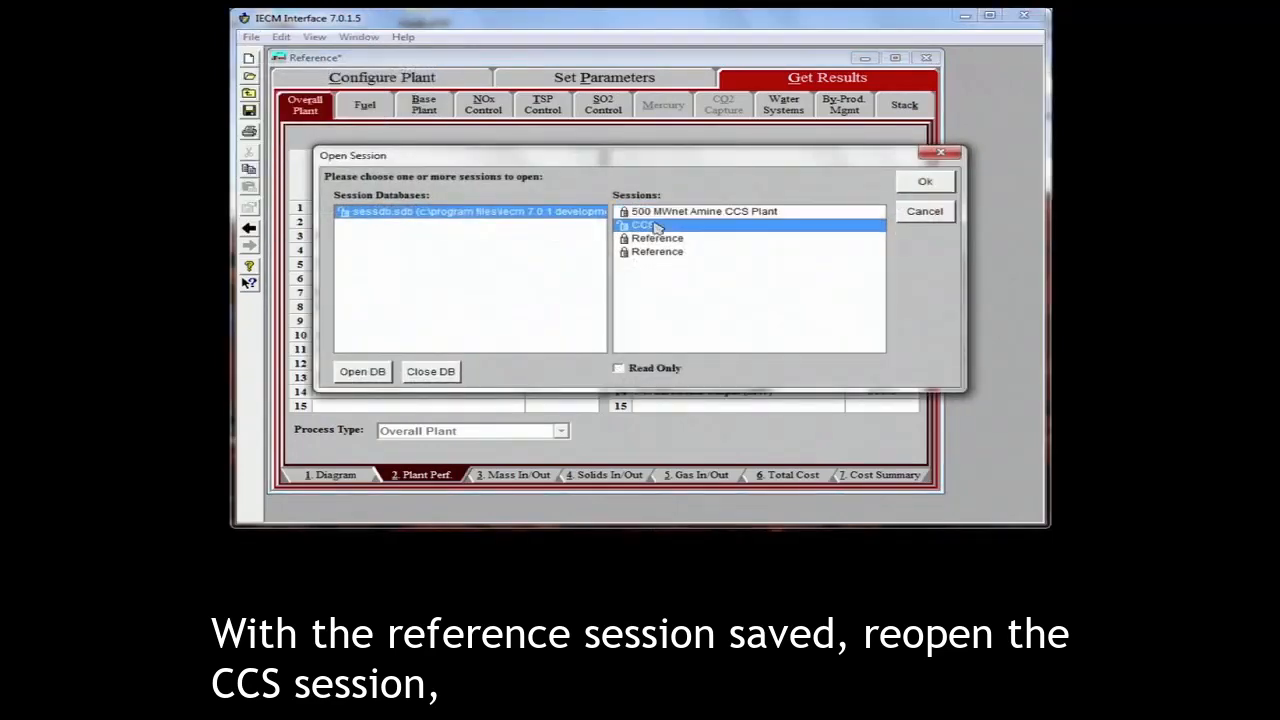
{"action": "left_click", "coordinate": [925, 182]}
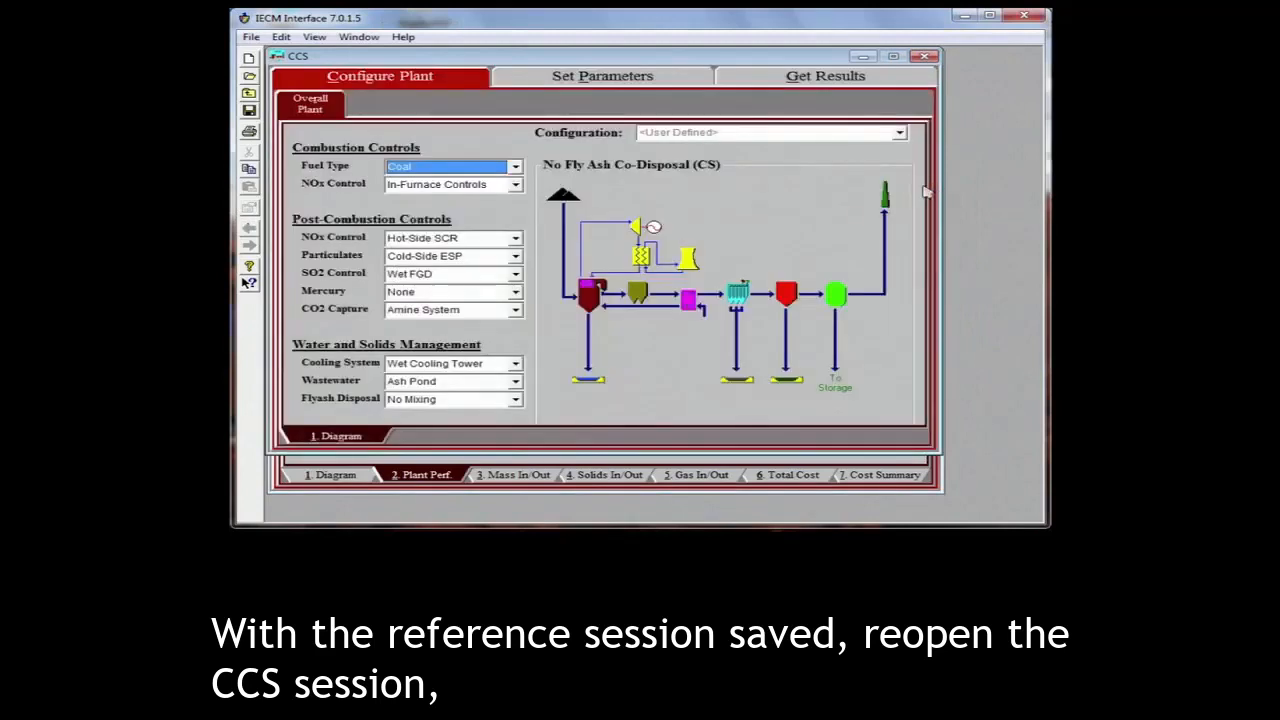
{"action": "left_click_drag", "start_coordinate": [700, 62], "coordinate": [797, 126]}
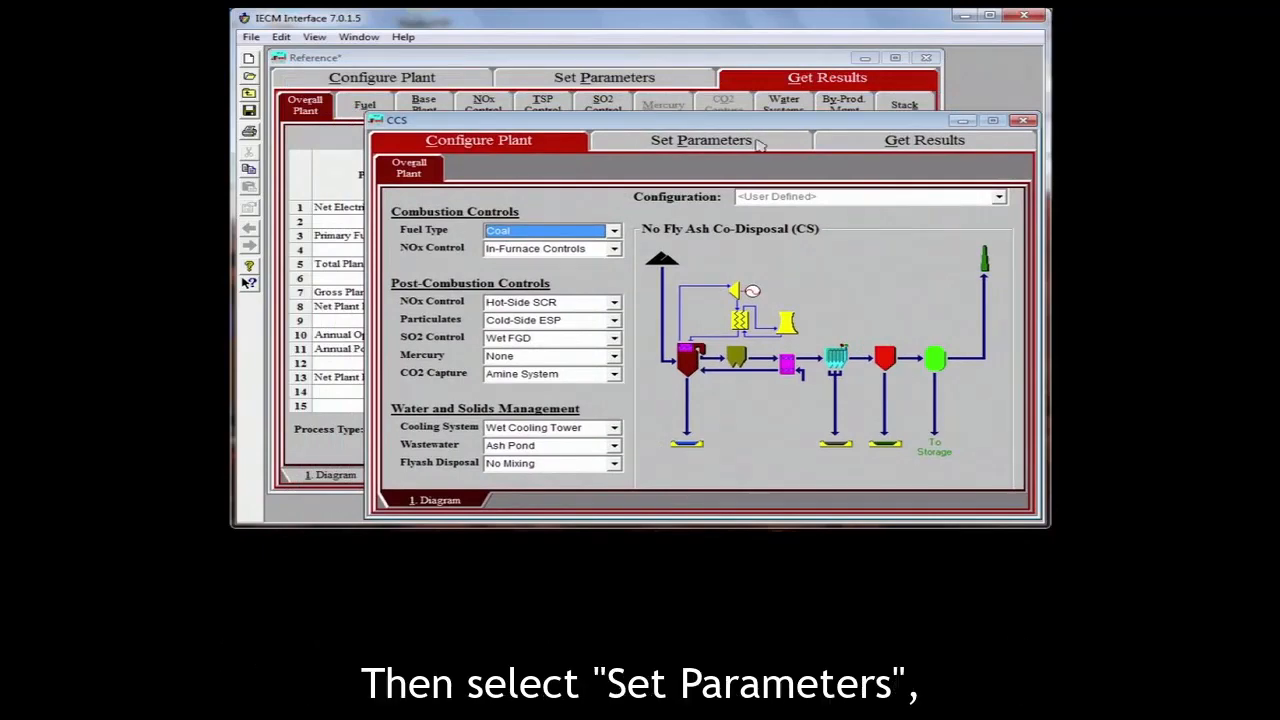
In the CCS session's reference plant inputs, set Cost of Electricity to 59.75 $/MWh, taken from the Reference session's overall cost summary.
{"action": "left_click", "coordinate": [756, 143]}
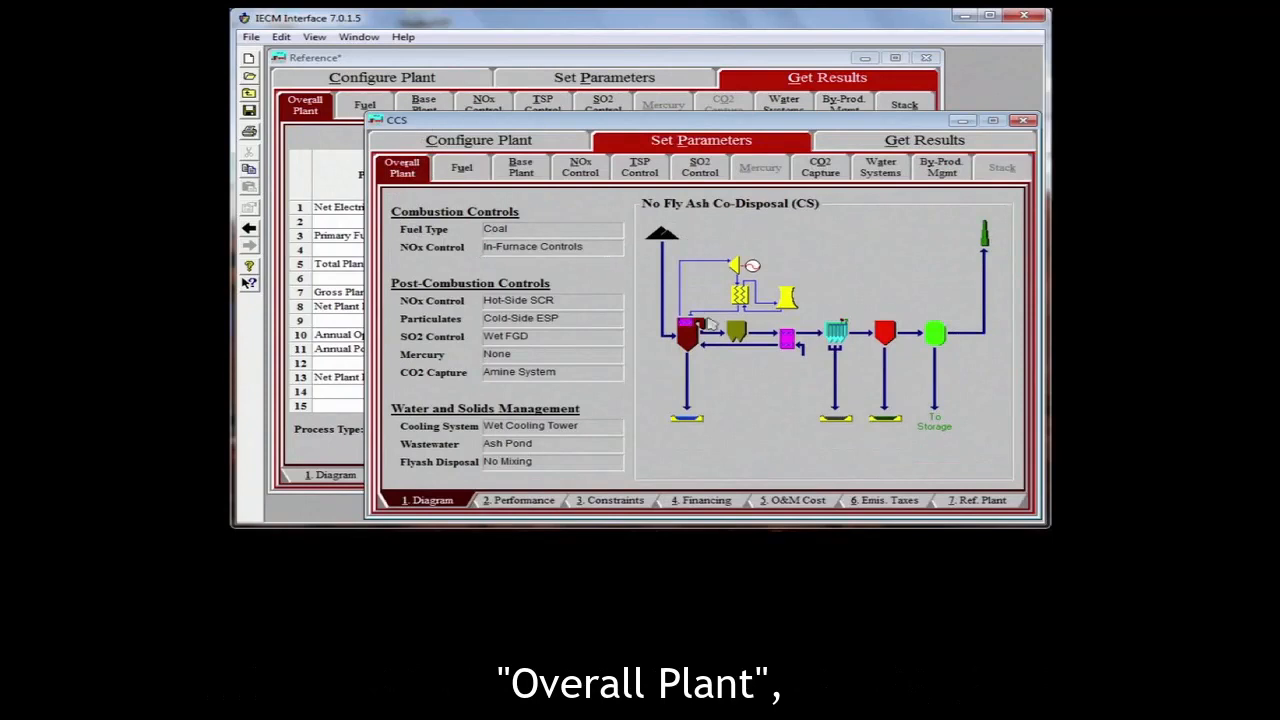
{"action": "left_click", "coordinate": [981, 503]}
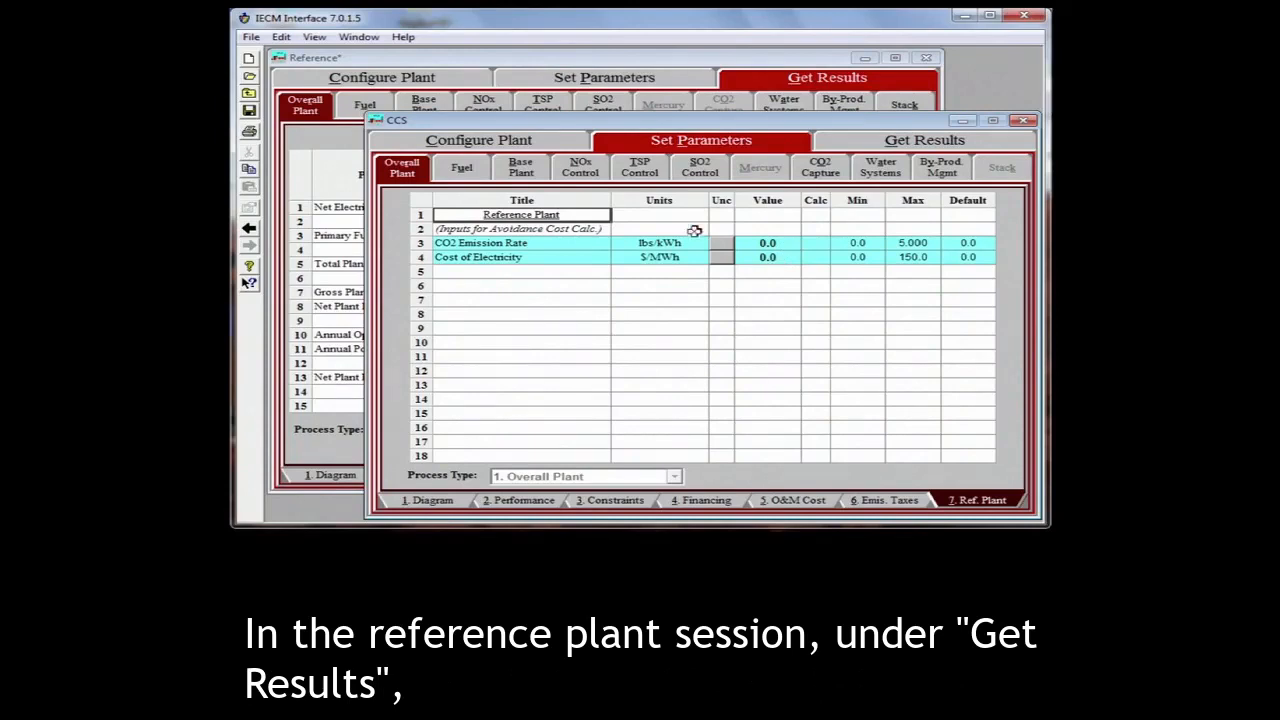
{"action": "left_click", "coordinate": [643, 64]}
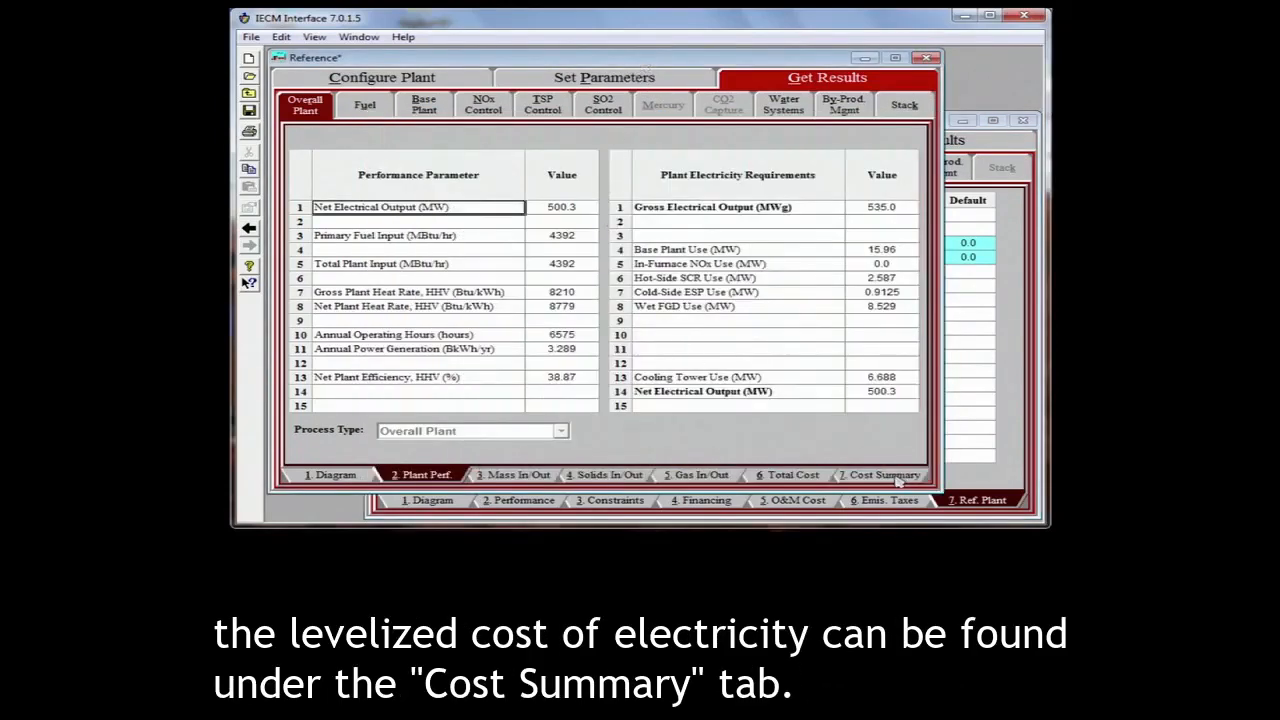
{"action": "left_click", "coordinate": [885, 476]}
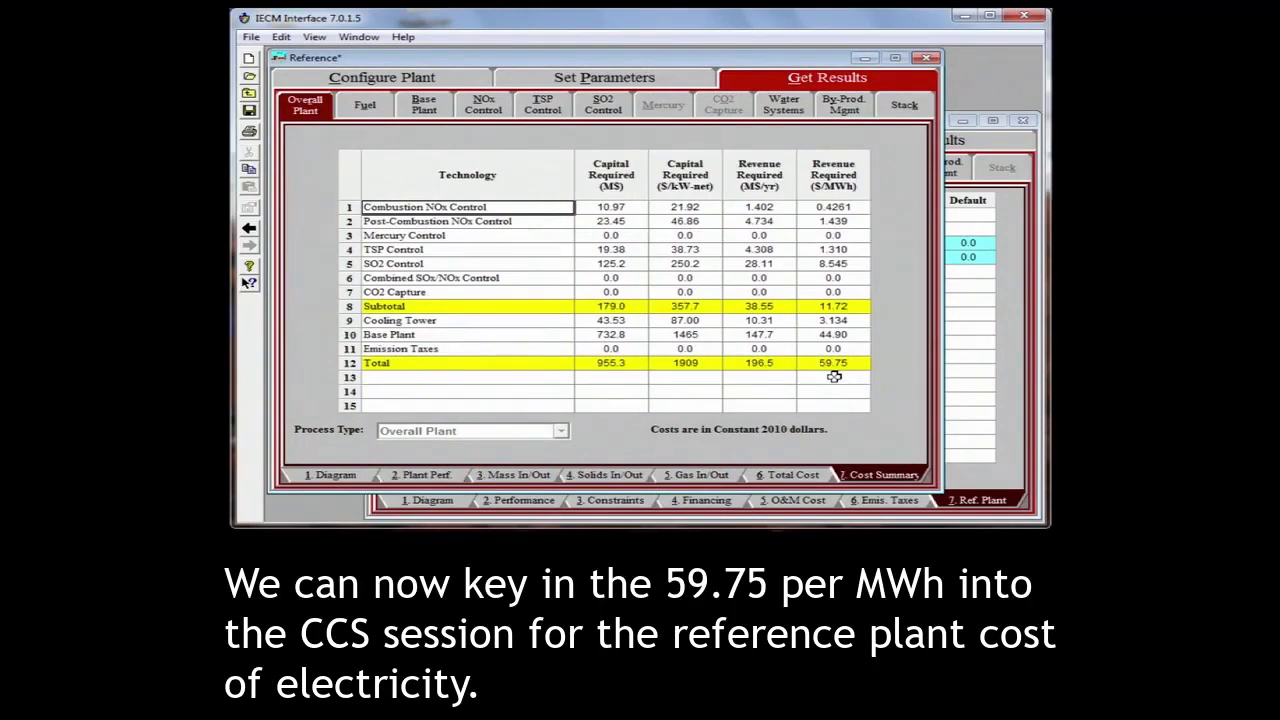
{"action": "left_click", "coordinate": [970, 364]}
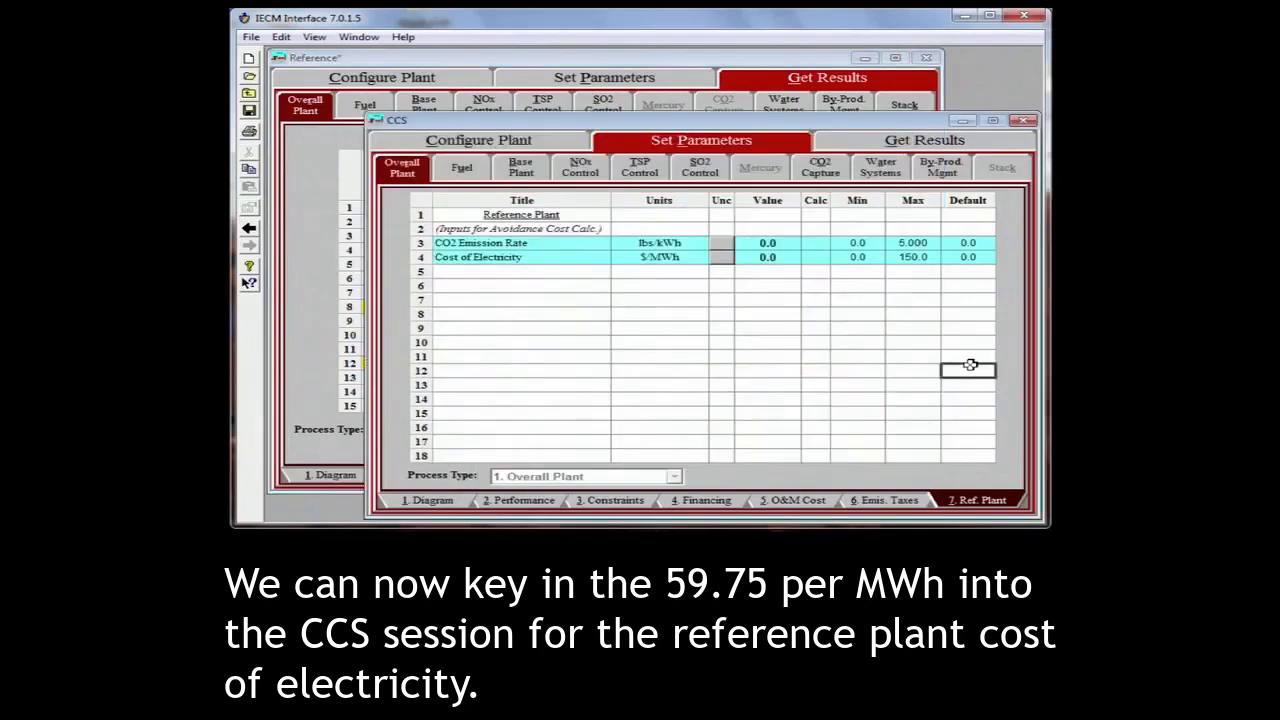
{"action": "left_click", "coordinate": [766, 258]}
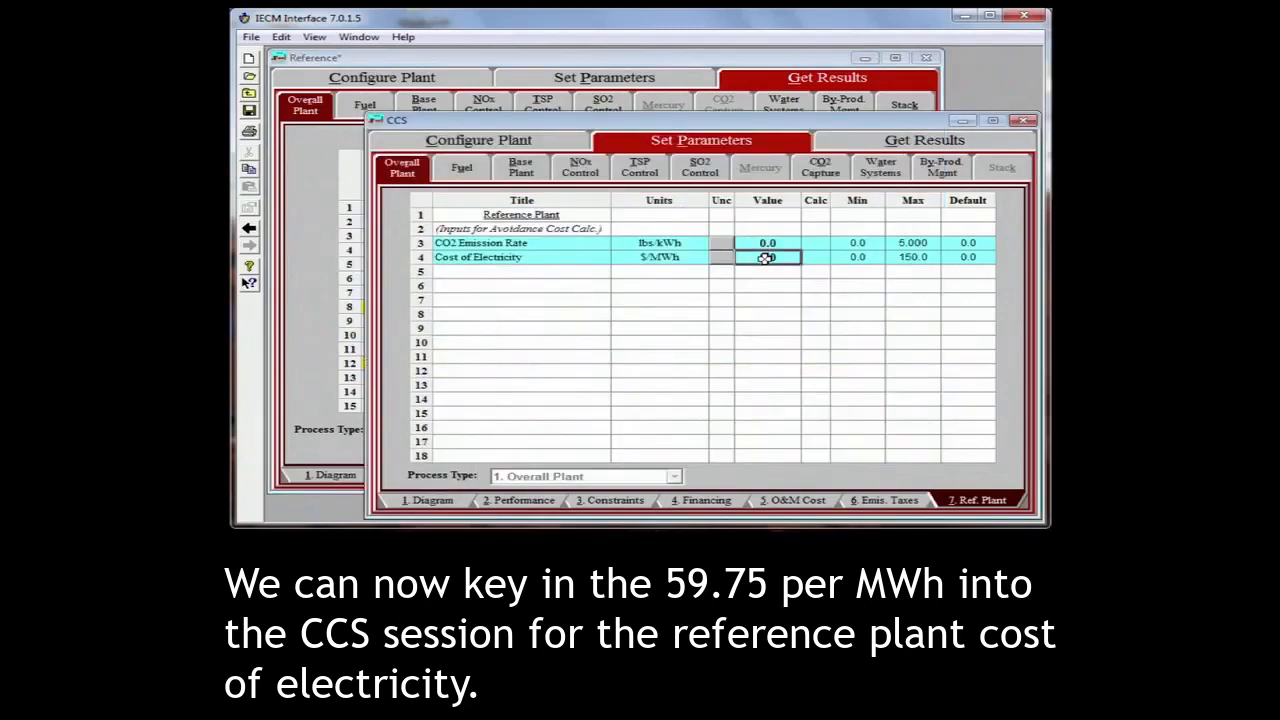
{"action": "type", "text": "59.75"}
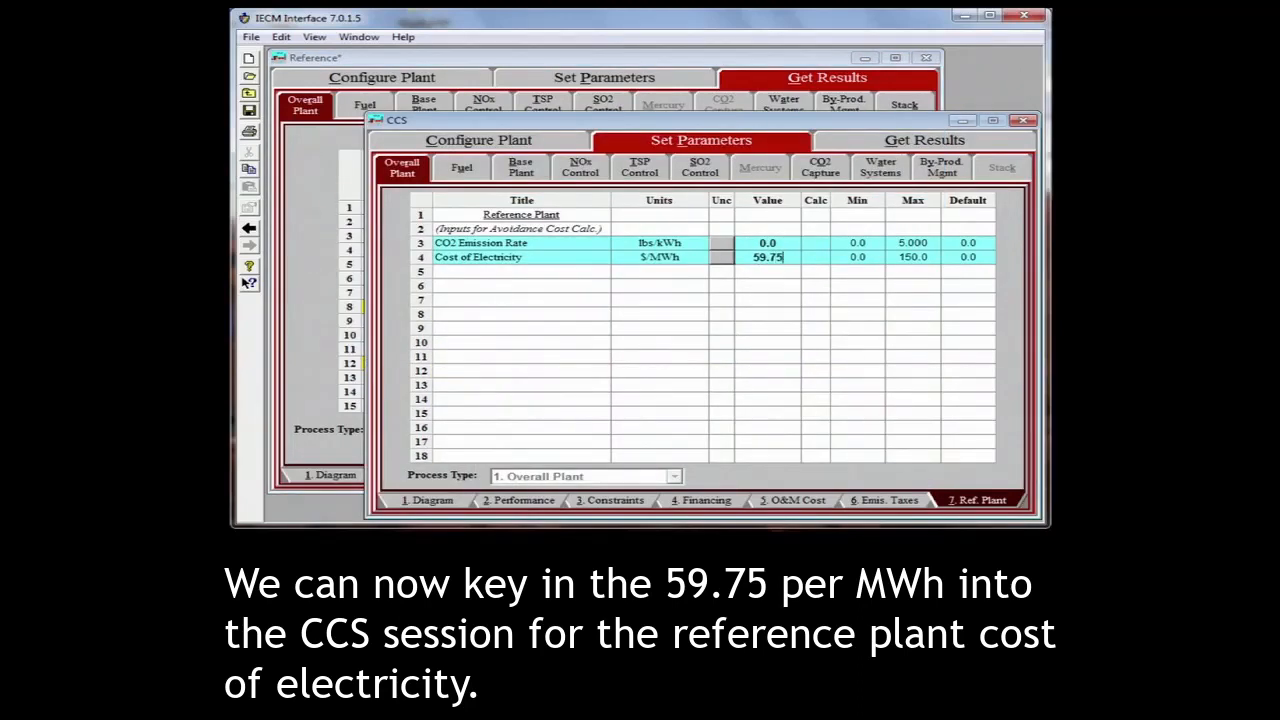
{"action": "key", "text": "Return"}
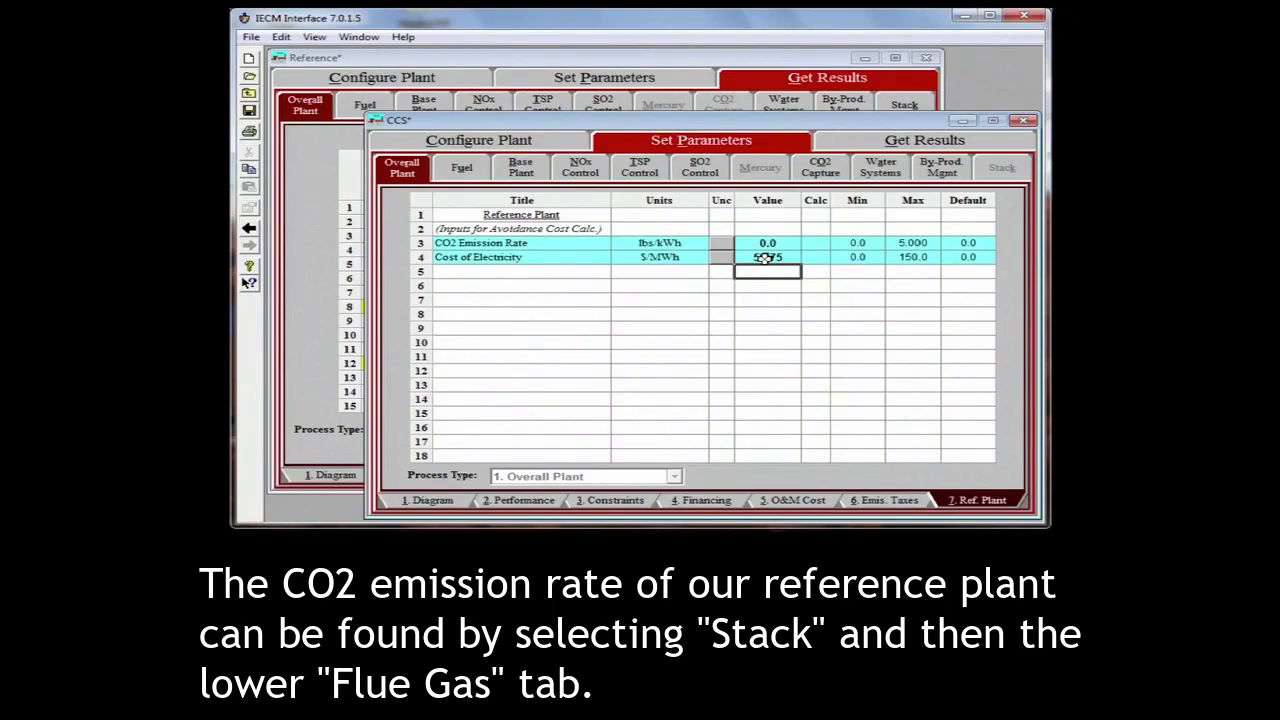
Examine the total carbon dioxide output in the Reference session's stack flue gas results.
{"action": "left_click", "coordinate": [717, 66]}
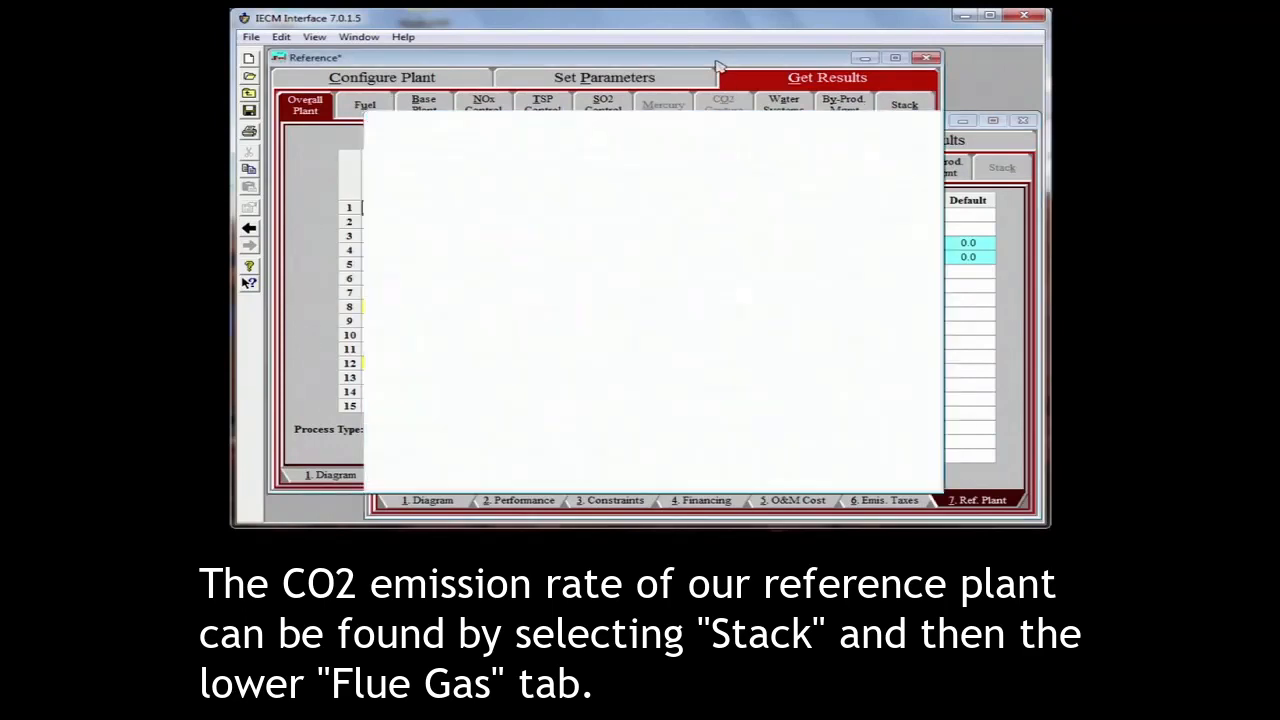
{"action": "left_click", "coordinate": [902, 110]}
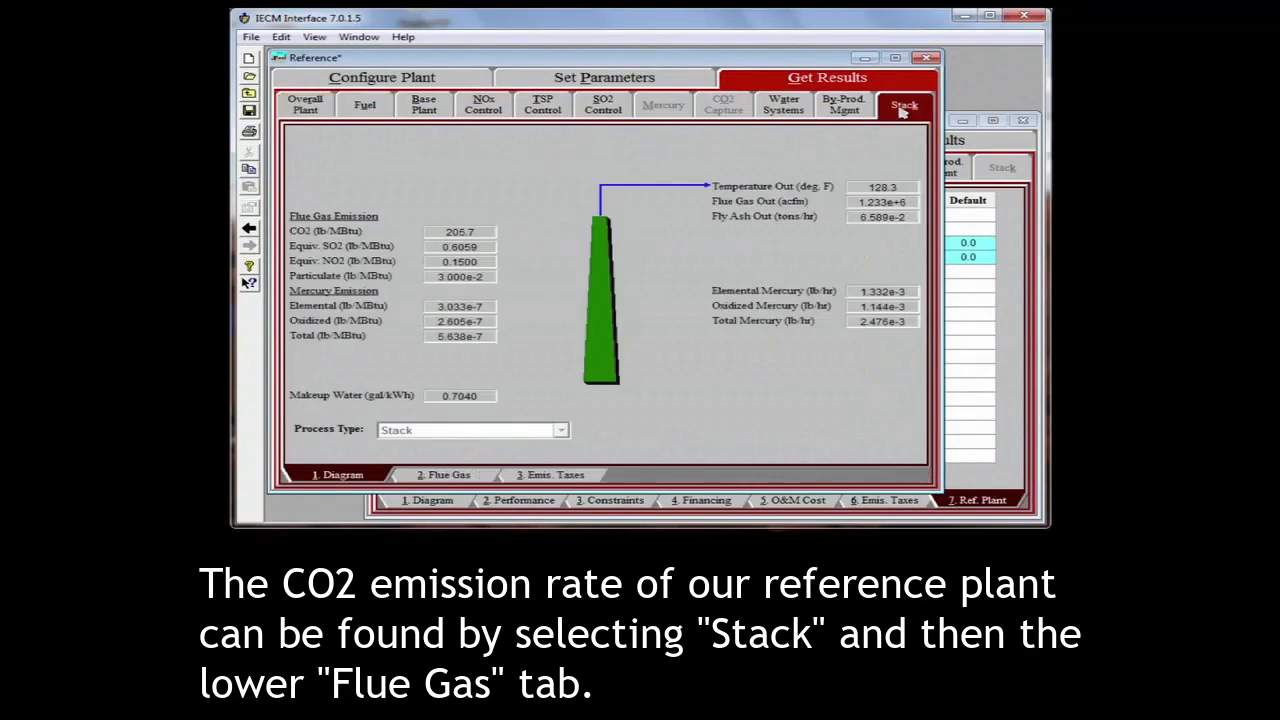
{"action": "left_click", "coordinate": [465, 481]}
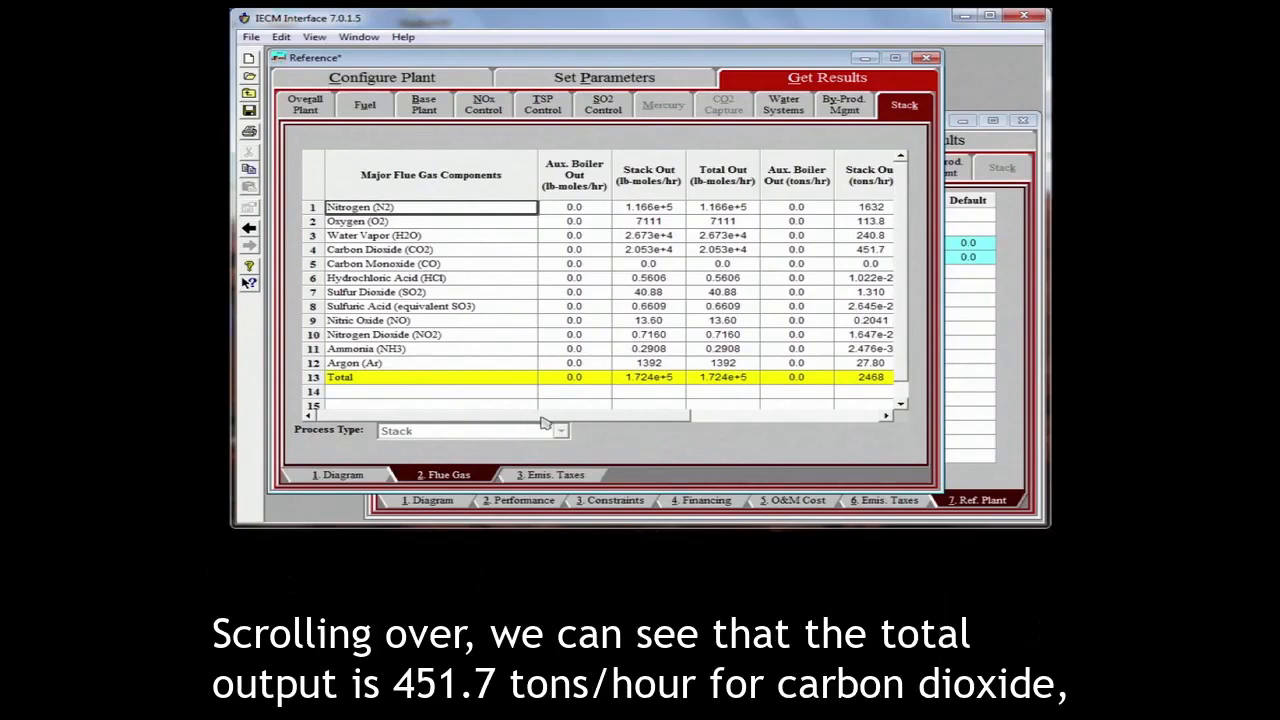
{"action": "left_click_drag", "start_coordinate": [541, 418], "coordinate": [716, 425]}
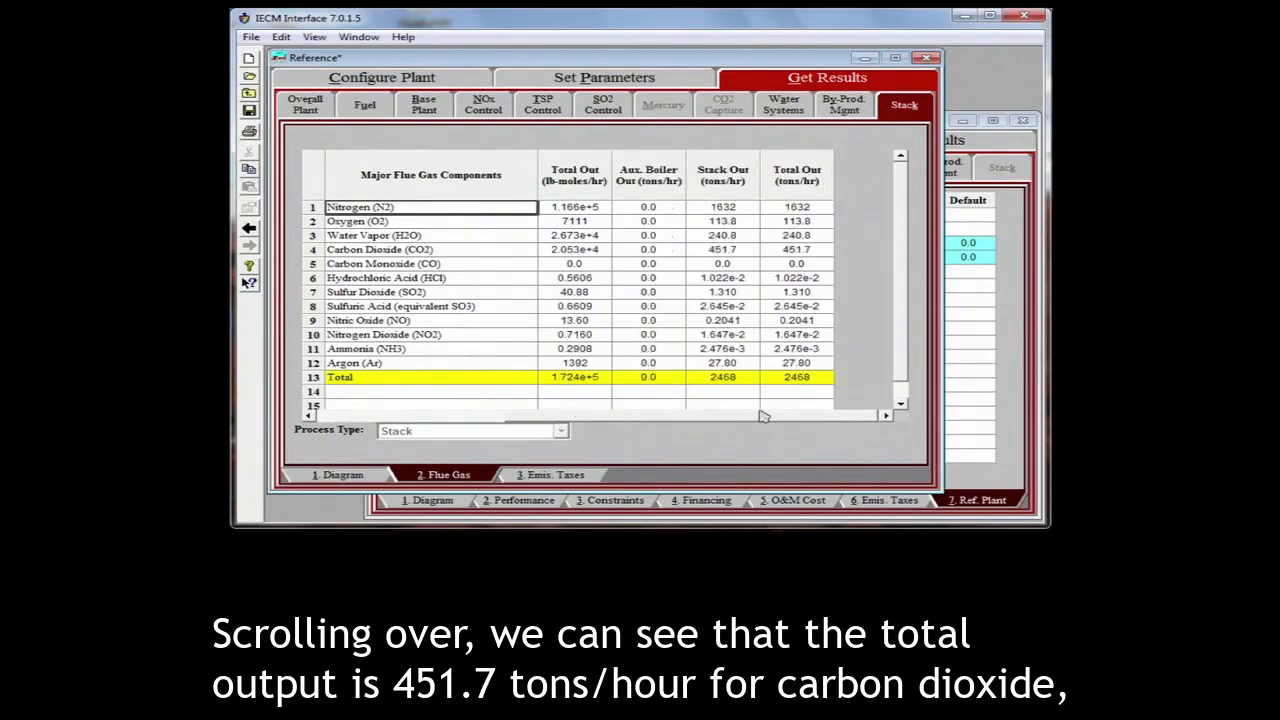
{"action": "left_click", "coordinate": [810, 248]}
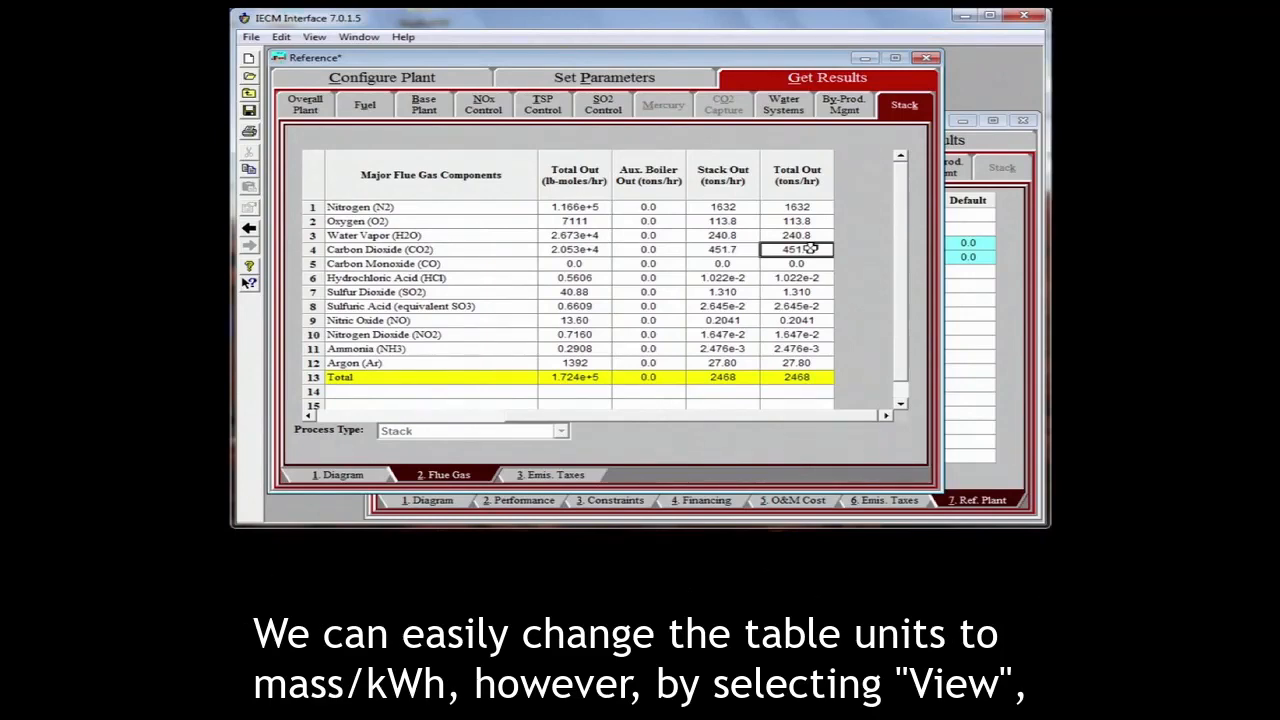
Change the Reference session's performance table units to mass/kWh using Result Tools.
{"action": "left_click", "coordinate": [314, 38]}
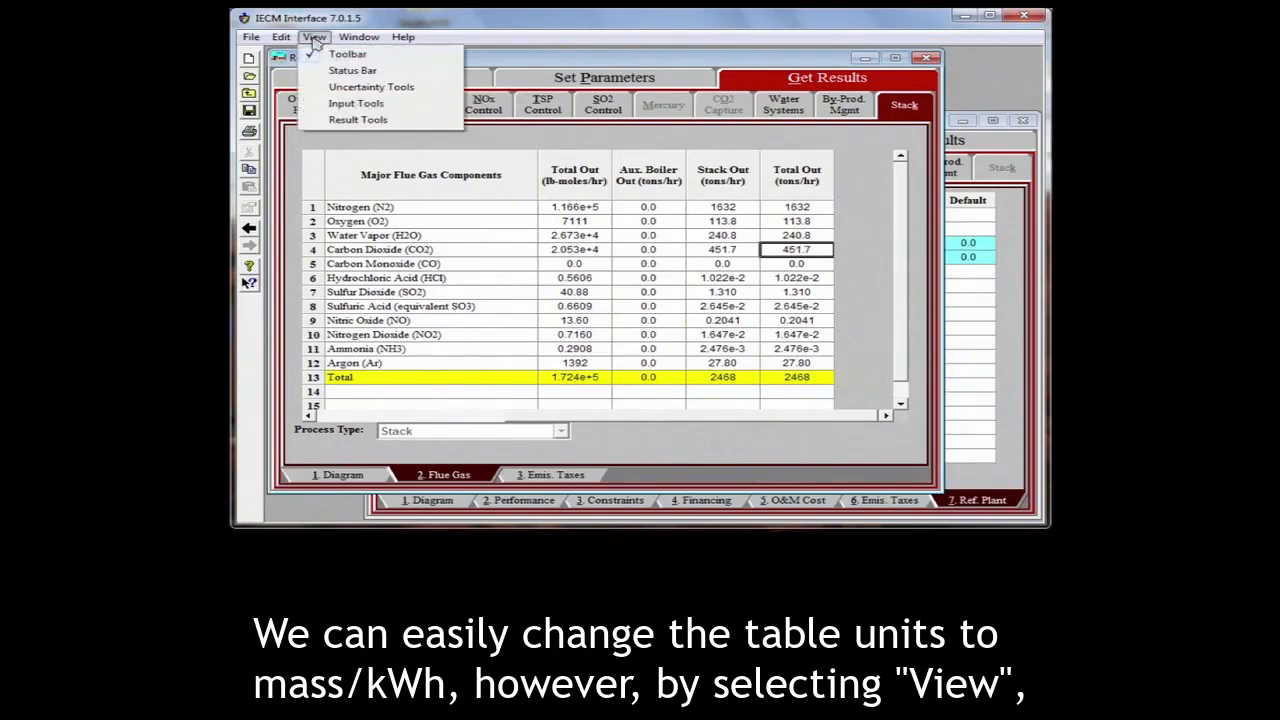
{"action": "left_click", "coordinate": [370, 122]}
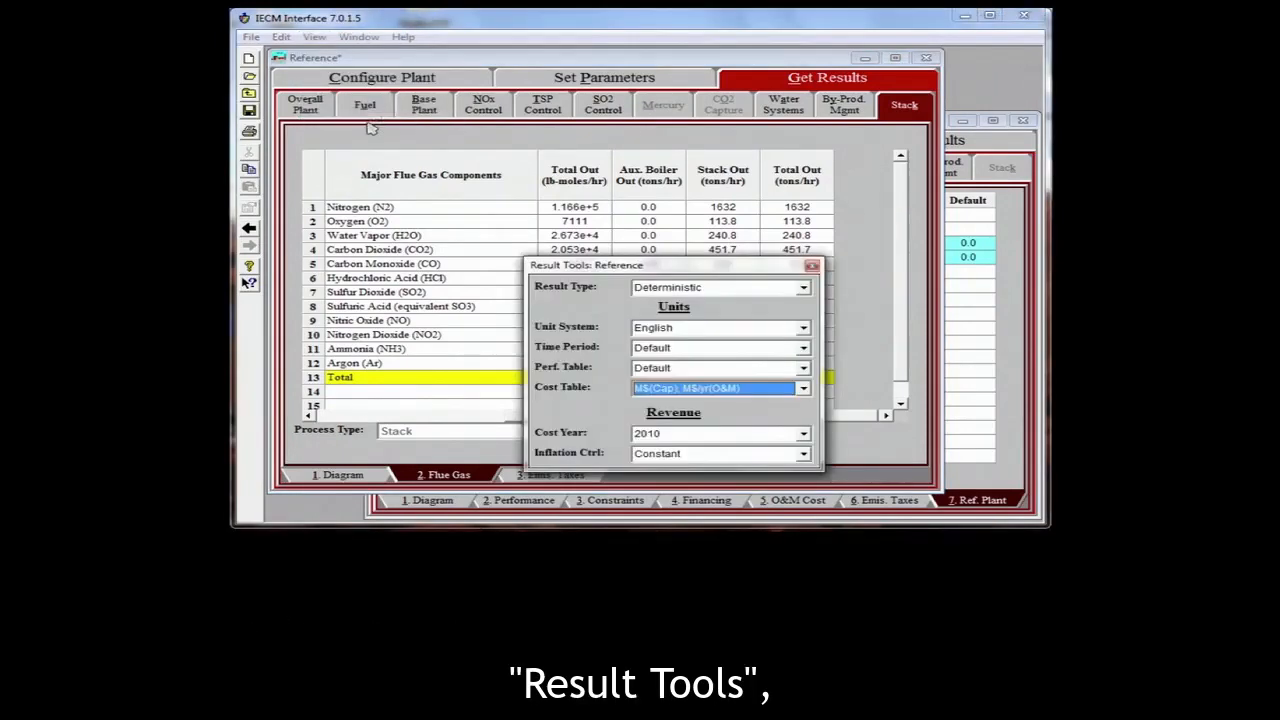
{"action": "left_click", "coordinate": [733, 372]}
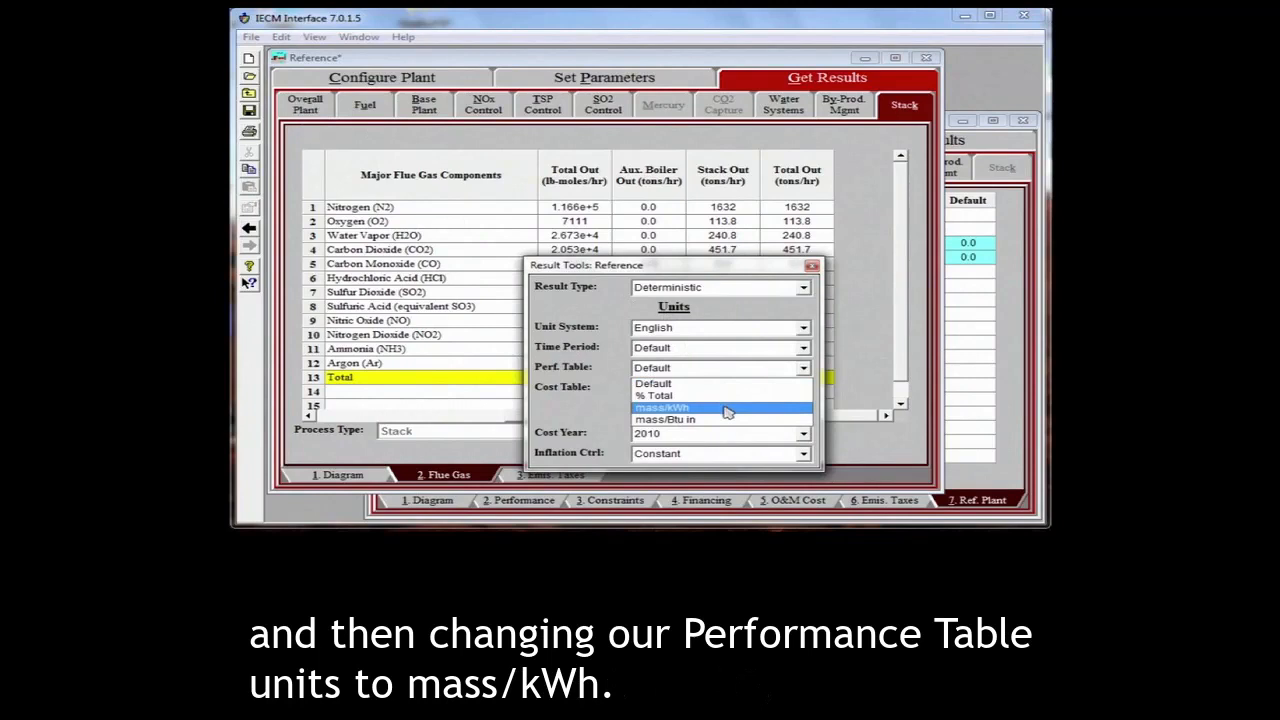
{"action": "left_click", "coordinate": [727, 410]}
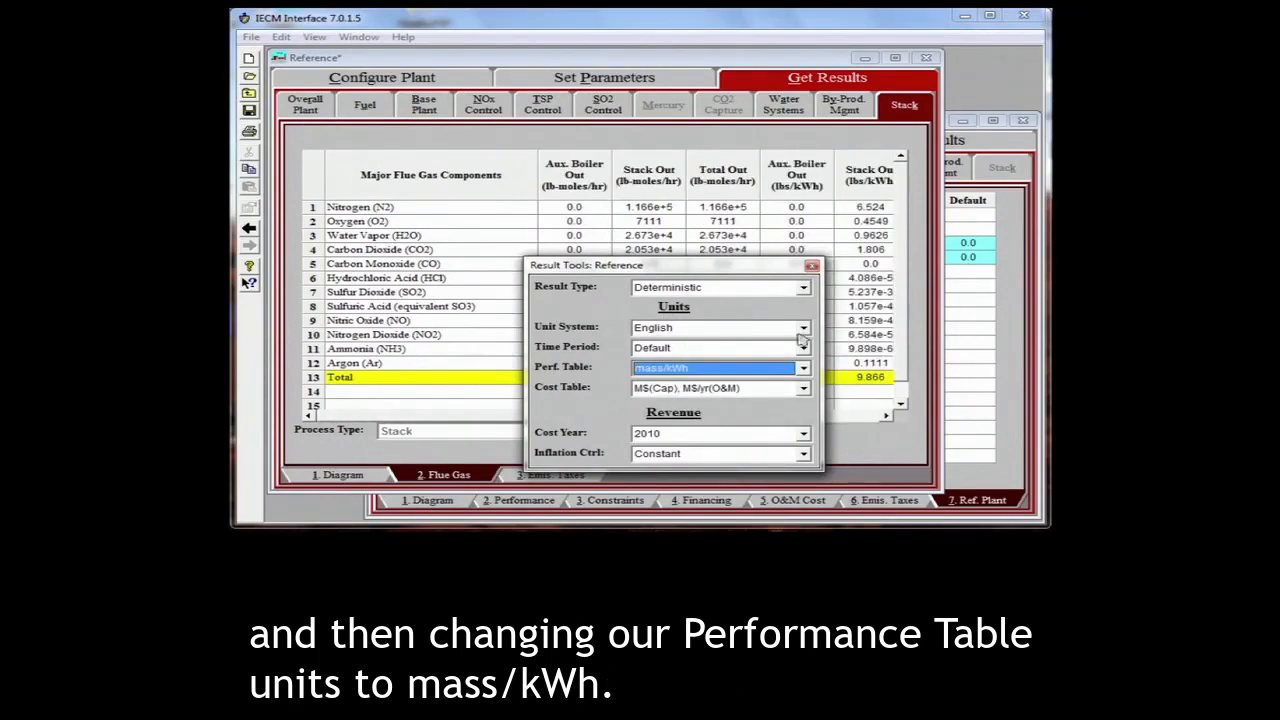
{"action": "left_click", "coordinate": [812, 265]}
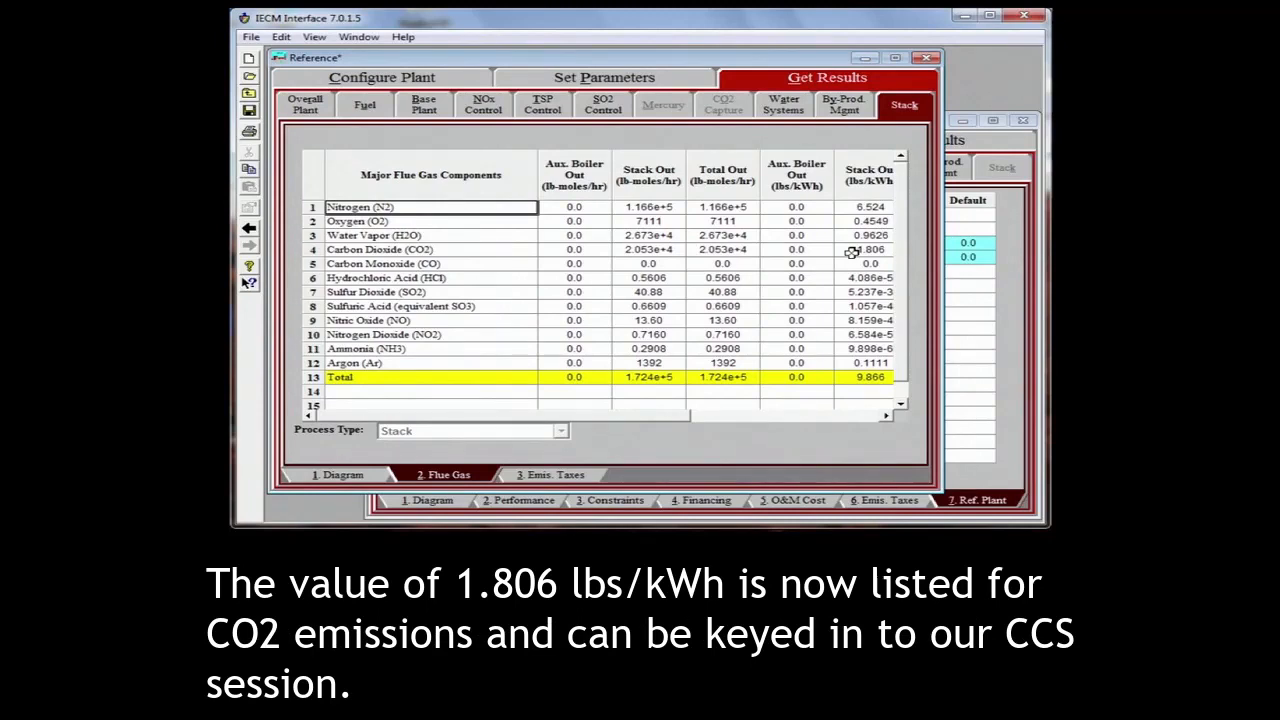
Set the reference plant's CO2 Emission Rate in the CCS session to 1.806 lbs/kWh.
{"action": "left_click", "coordinate": [948, 302]}
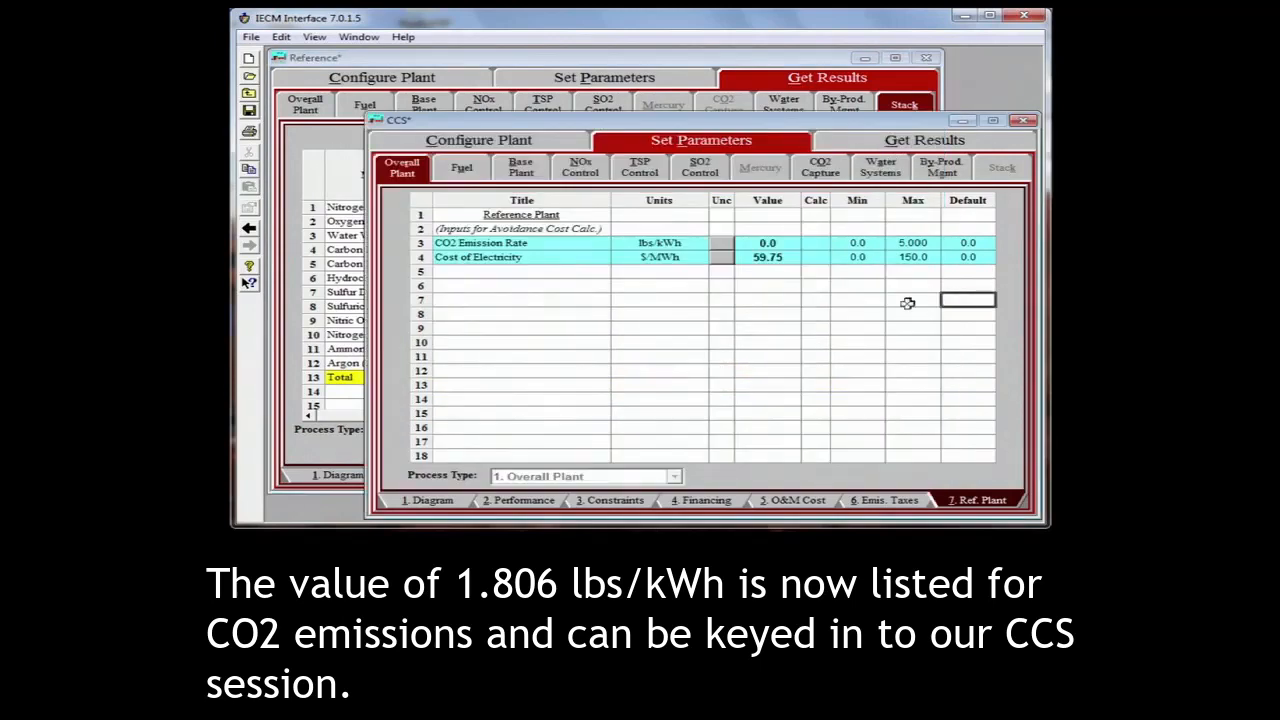
{"action": "left_click", "coordinate": [766, 244]}
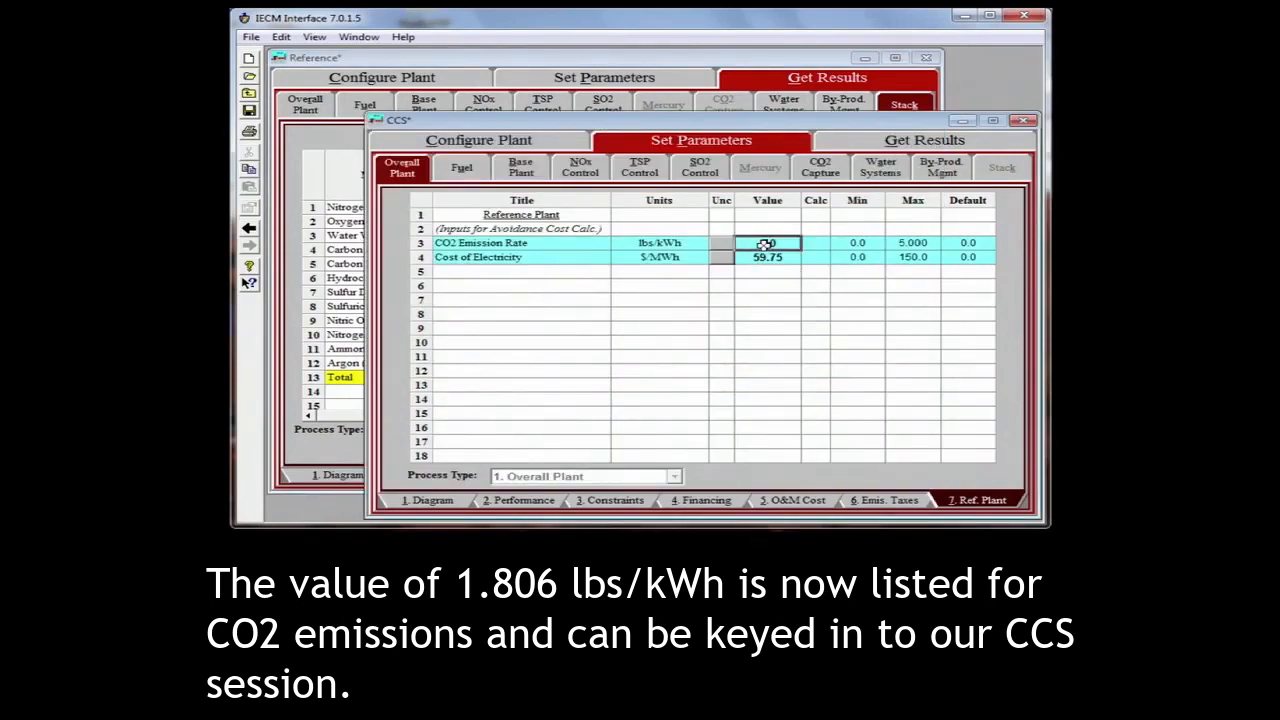
{"action": "type", "text": "1.806"}
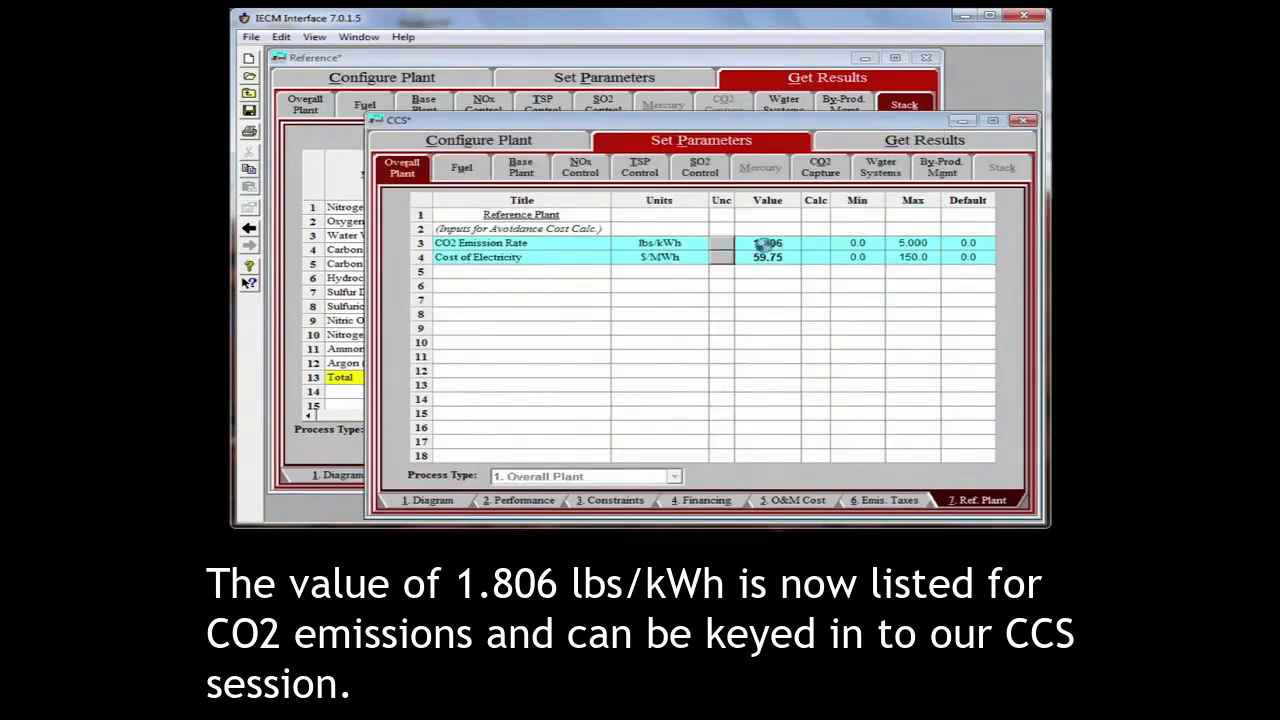
{"action": "left_click", "coordinate": [764, 257]}
{"action": "left_click", "coordinate": [855, 346]}
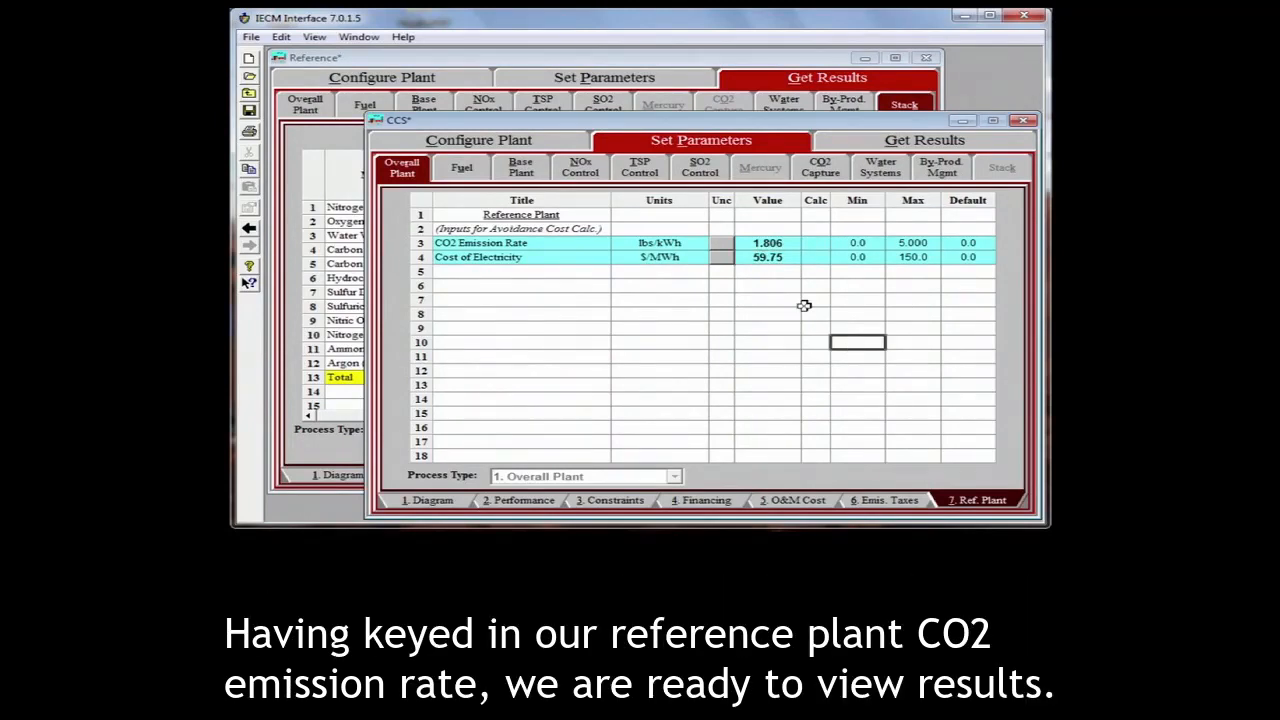
Display the CCS session's CO2 capture results summary and switch its result unit system to Metric.
{"action": "left_click", "coordinate": [873, 144]}
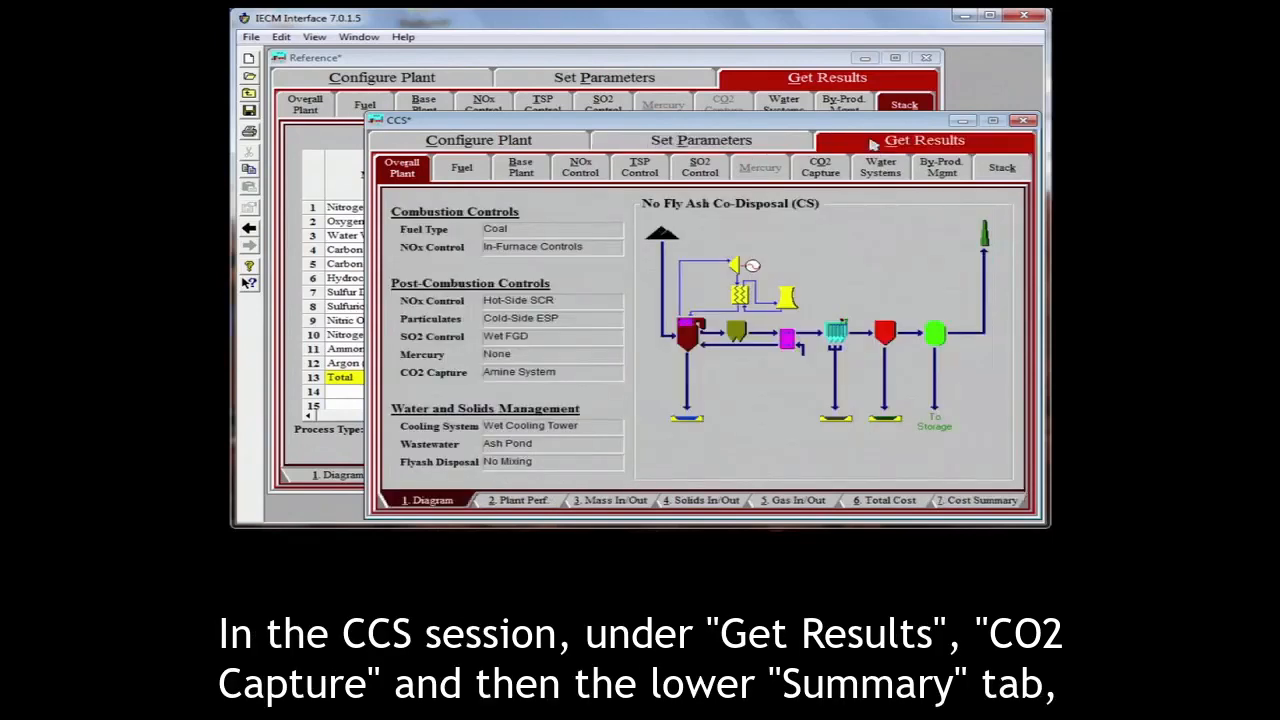
{"action": "left_click", "coordinate": [840, 170]}
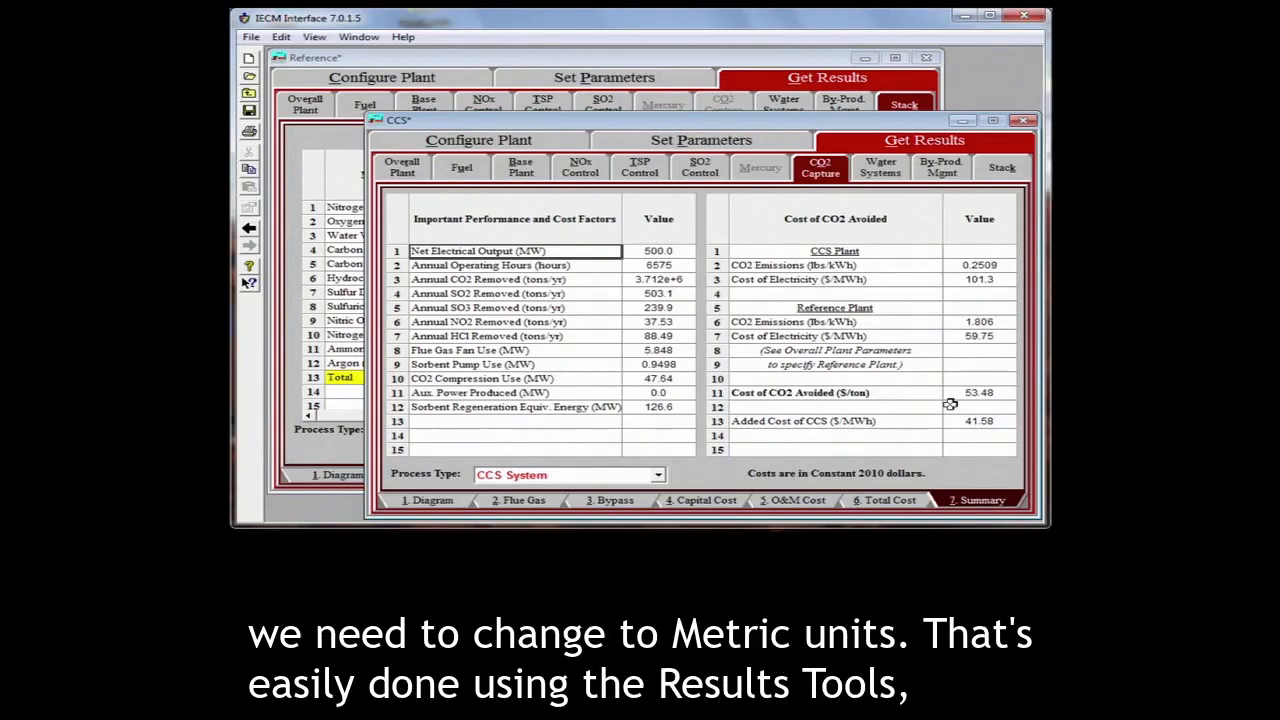
{"action": "left_click", "coordinate": [314, 37]}
{"action": "left_click", "coordinate": [376, 127]}
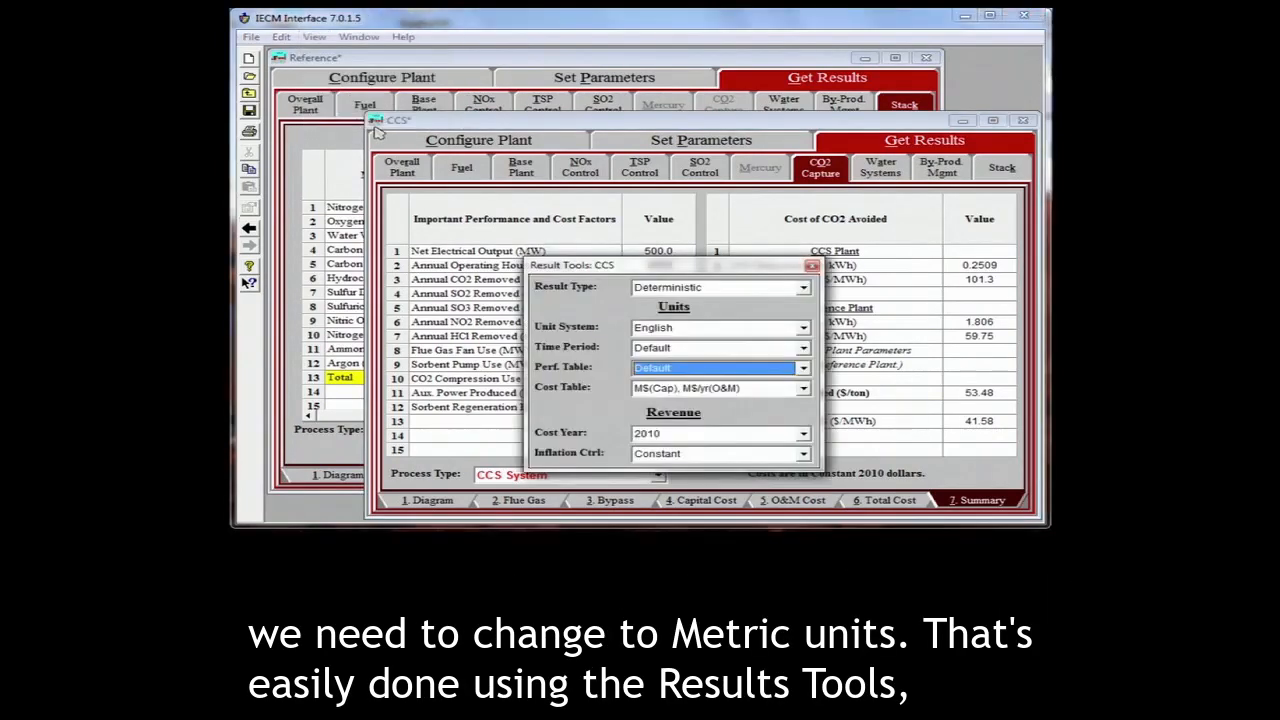
{"action": "left_click", "coordinate": [713, 333]}
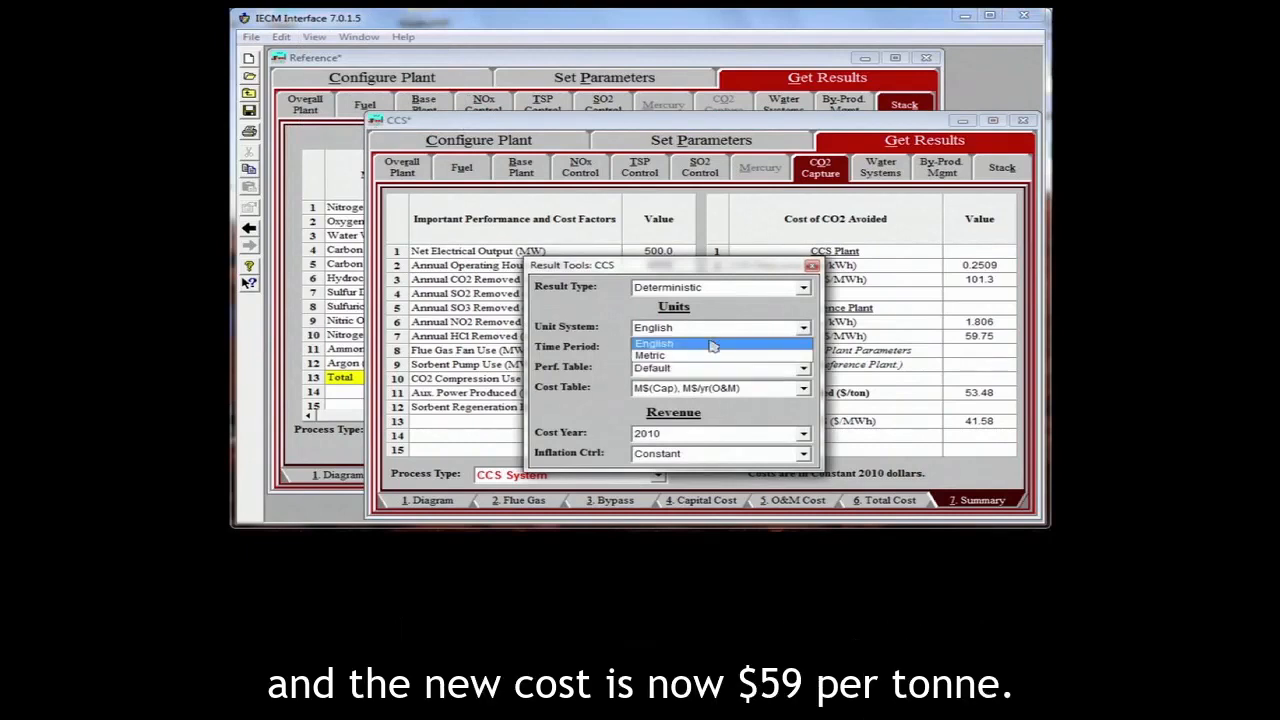
{"action": "left_click", "coordinate": [714, 363]}
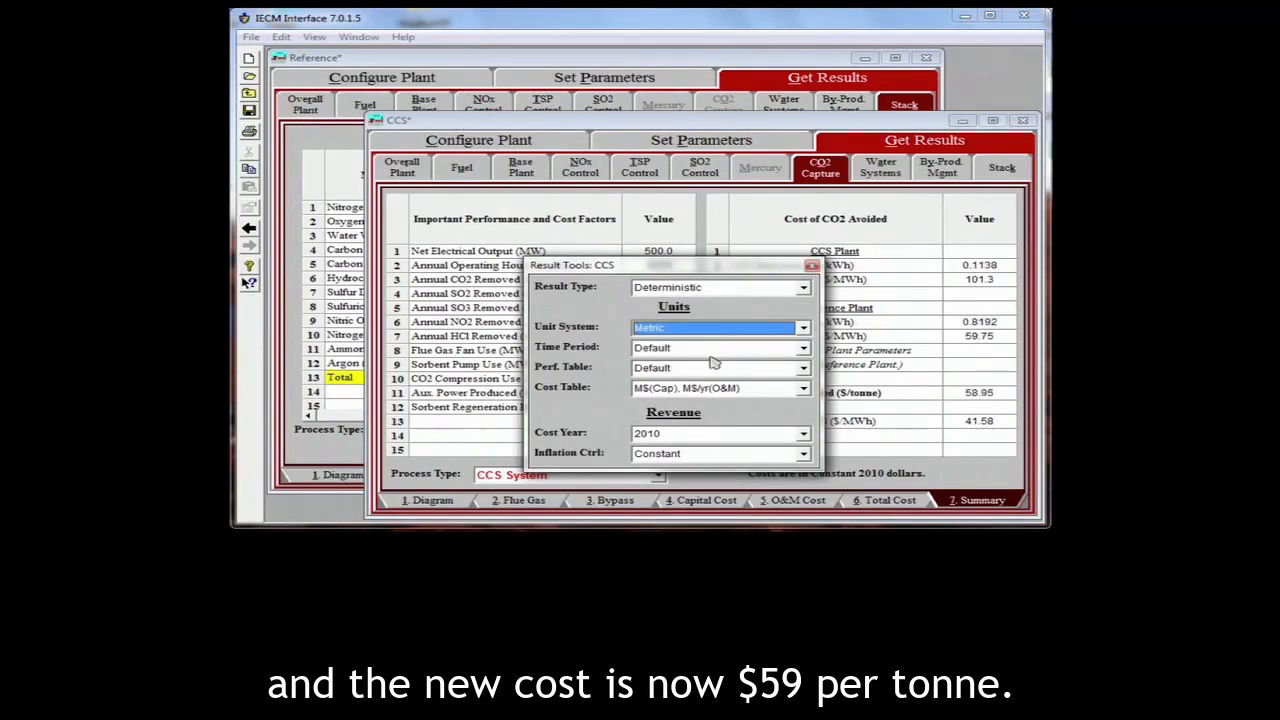
{"action": "left_click", "coordinate": [812, 266]}
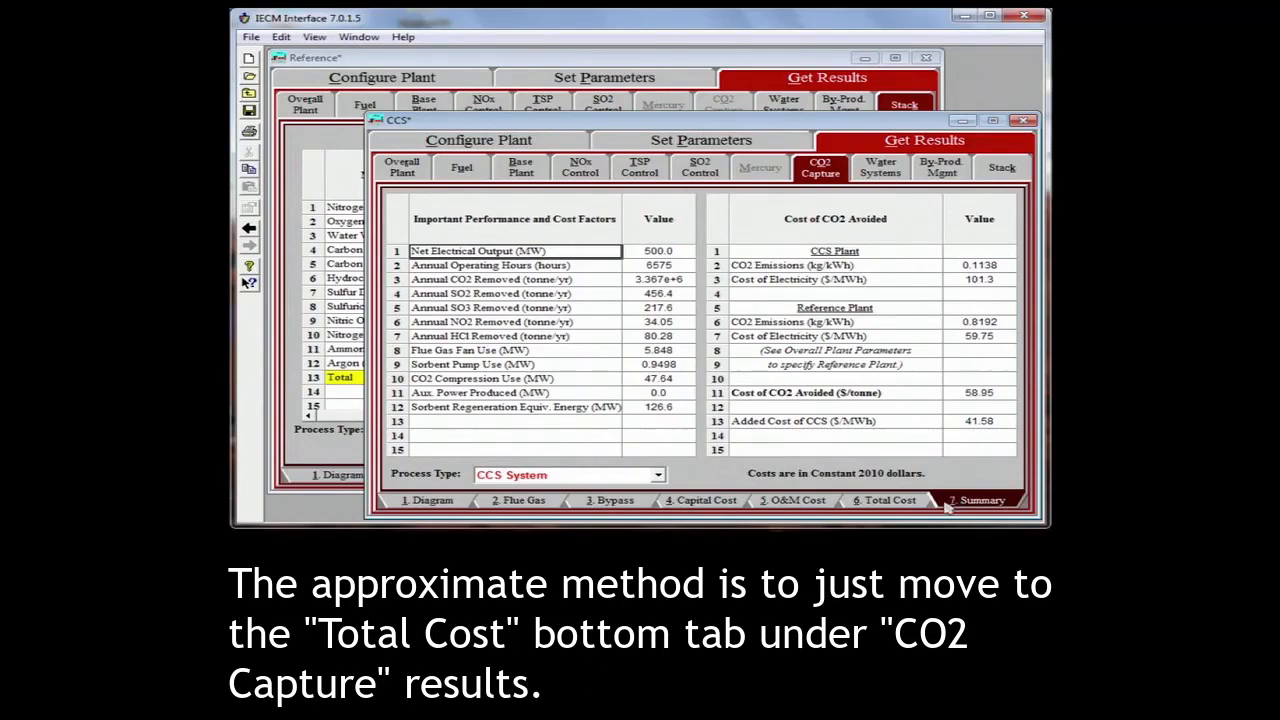
Review the total cost breakdown of the CCS system in the CO2 capture results.
{"action": "left_click", "coordinate": [904, 502]}
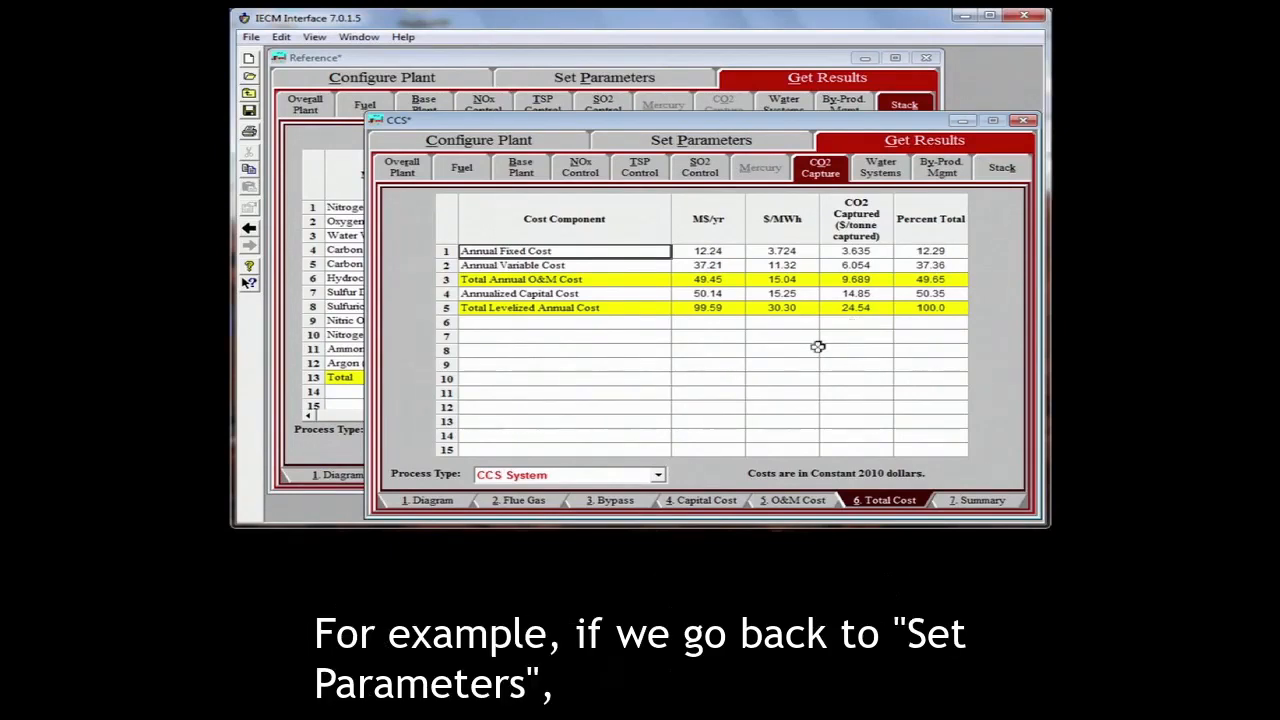
Set the CCS plant's Internal COE for Comp. Allocations to Total Plant COE and check the resulting CO2 capture total cost.
{"action": "left_click", "coordinate": [705, 145]}
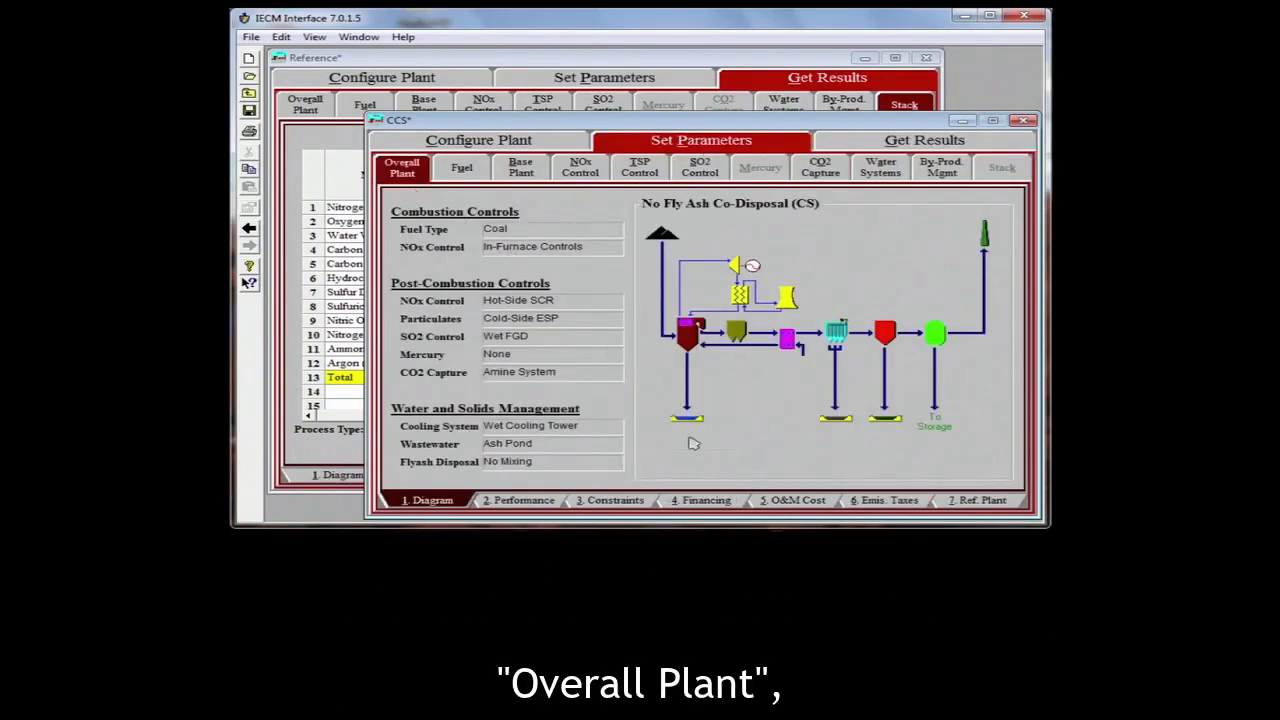
{"action": "left_click", "coordinate": [776, 502]}
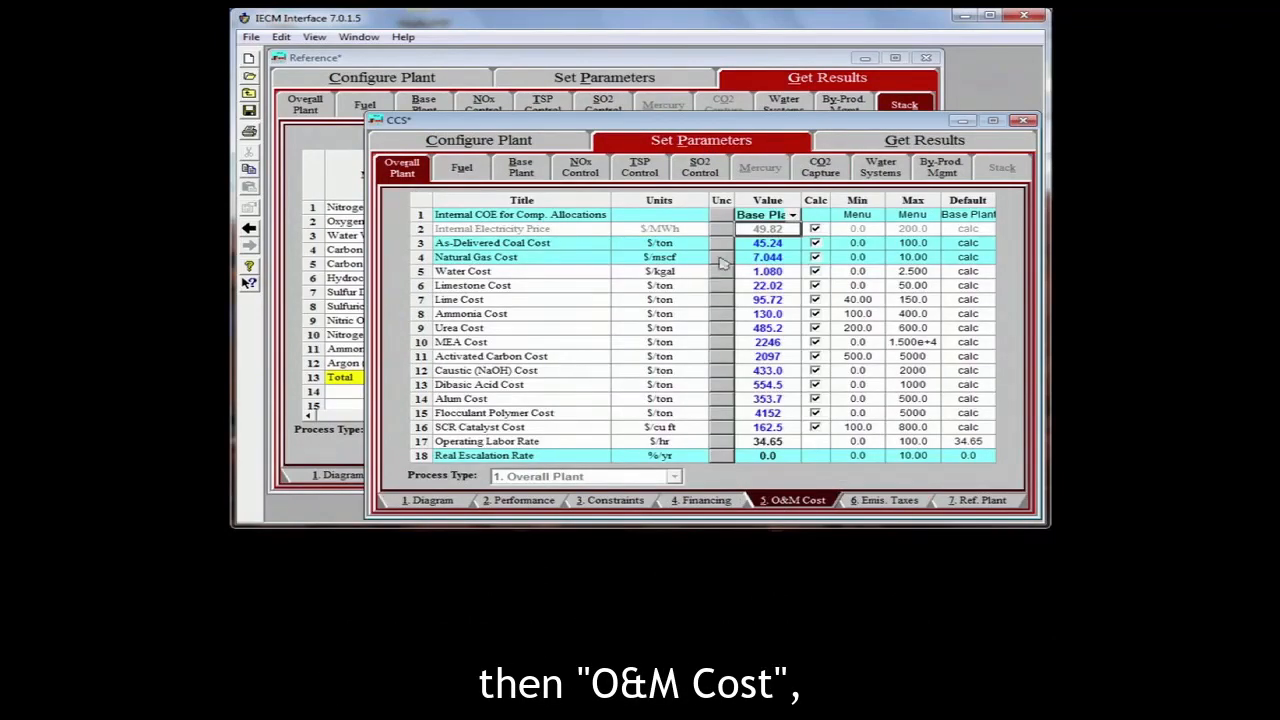
{"action": "left_click", "coordinate": [797, 218]}
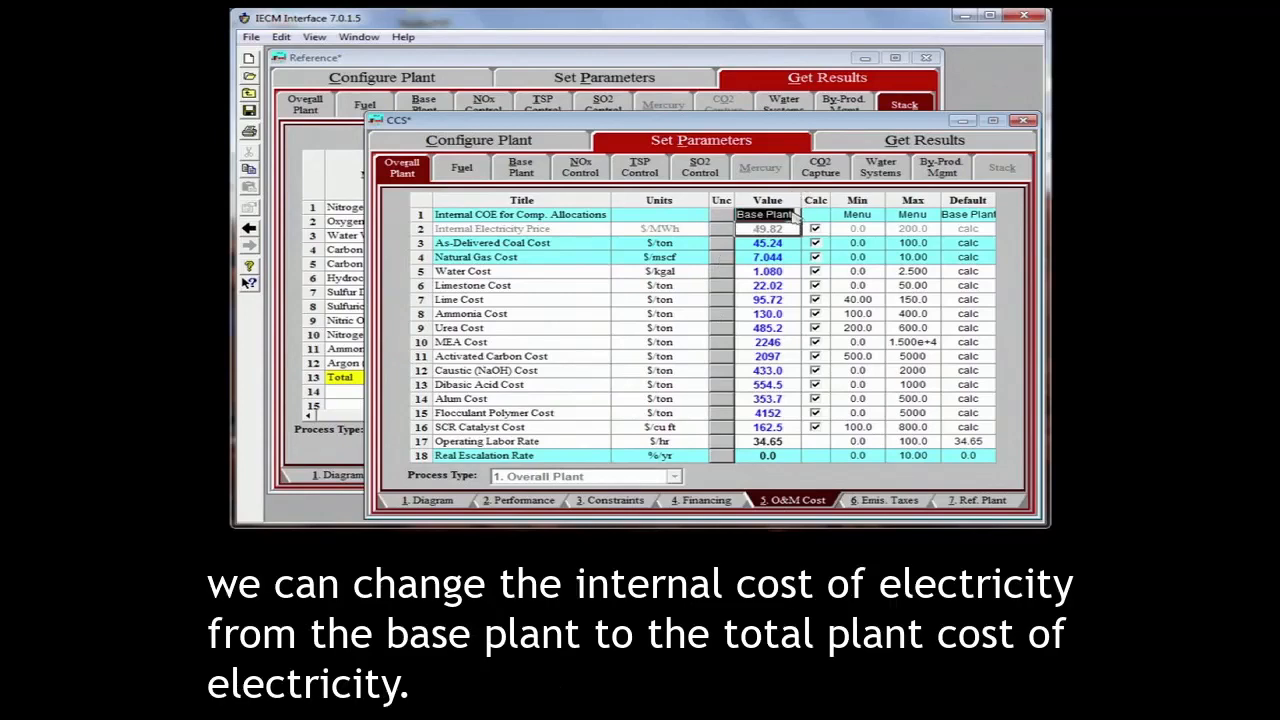
{"action": "left_click", "coordinate": [793, 216]}
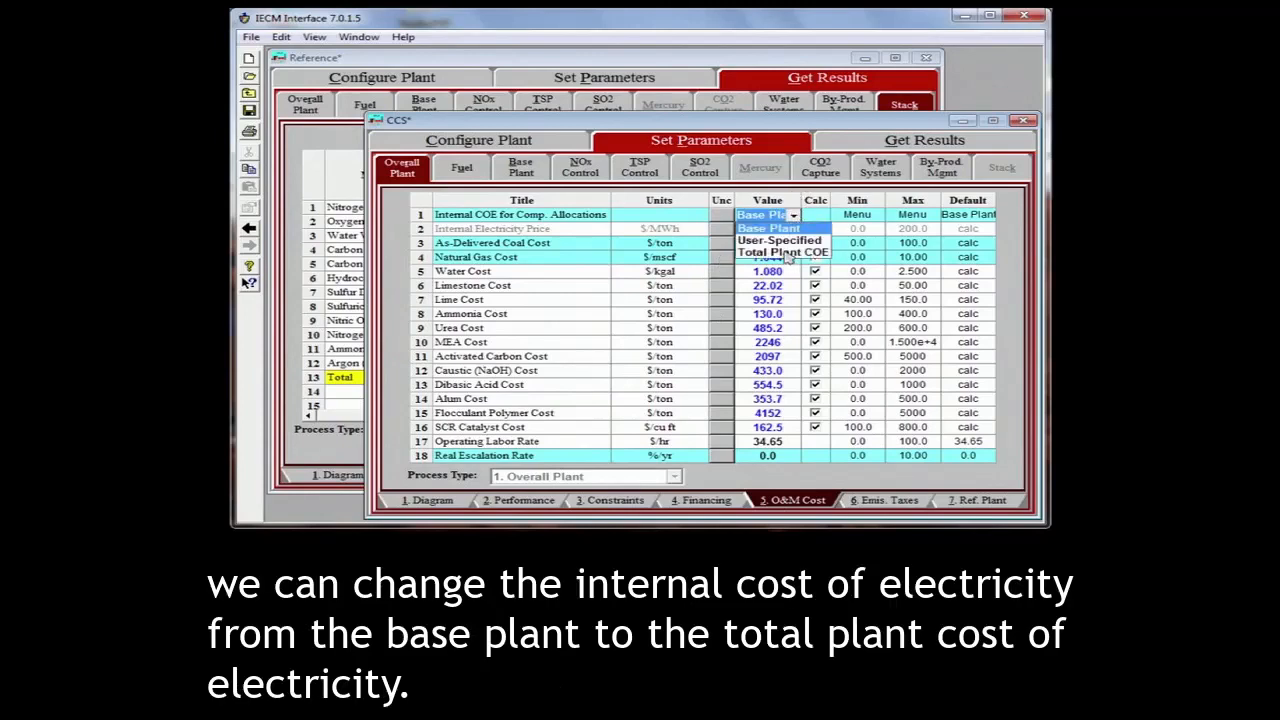
{"action": "left_click", "coordinate": [784, 252]}
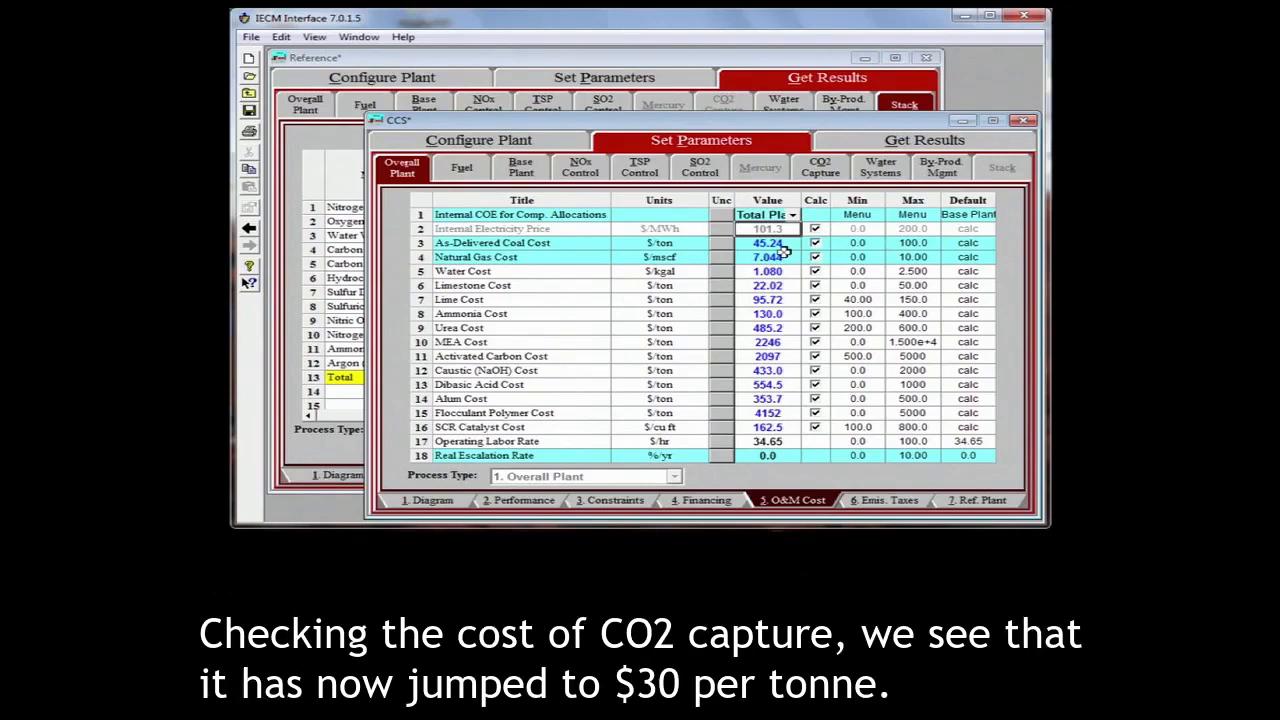
{"action": "left_click", "coordinate": [918, 146]}
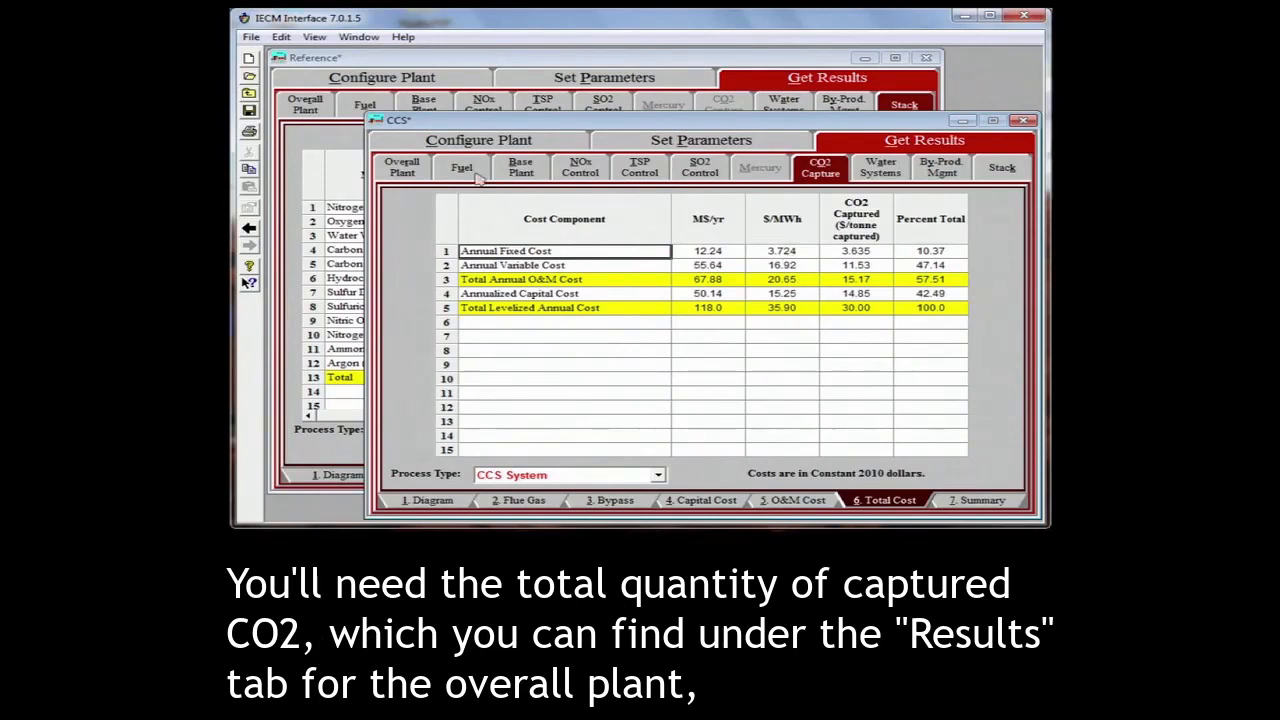
Display the CCS session's overall plant mass in/out results and set their performance table units to mass/kWh with Result Tools.
{"action": "left_click", "coordinate": [412, 170]}
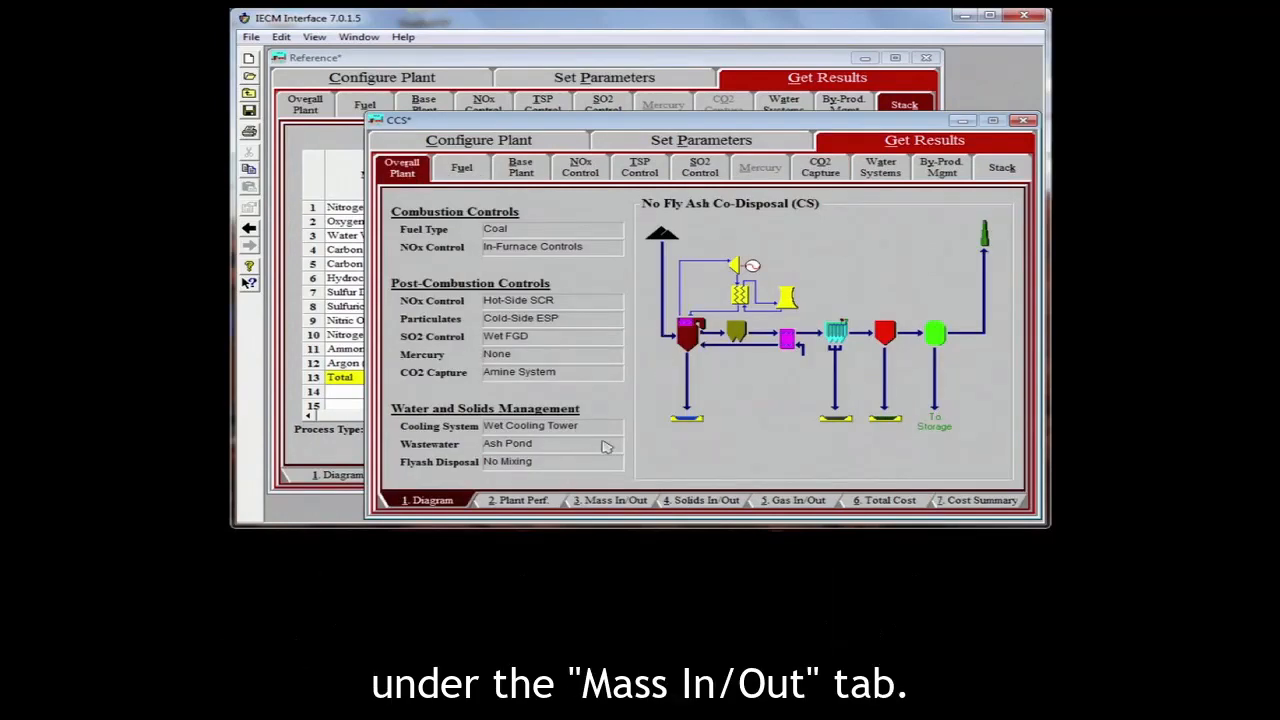
{"action": "left_click", "coordinate": [614, 500]}
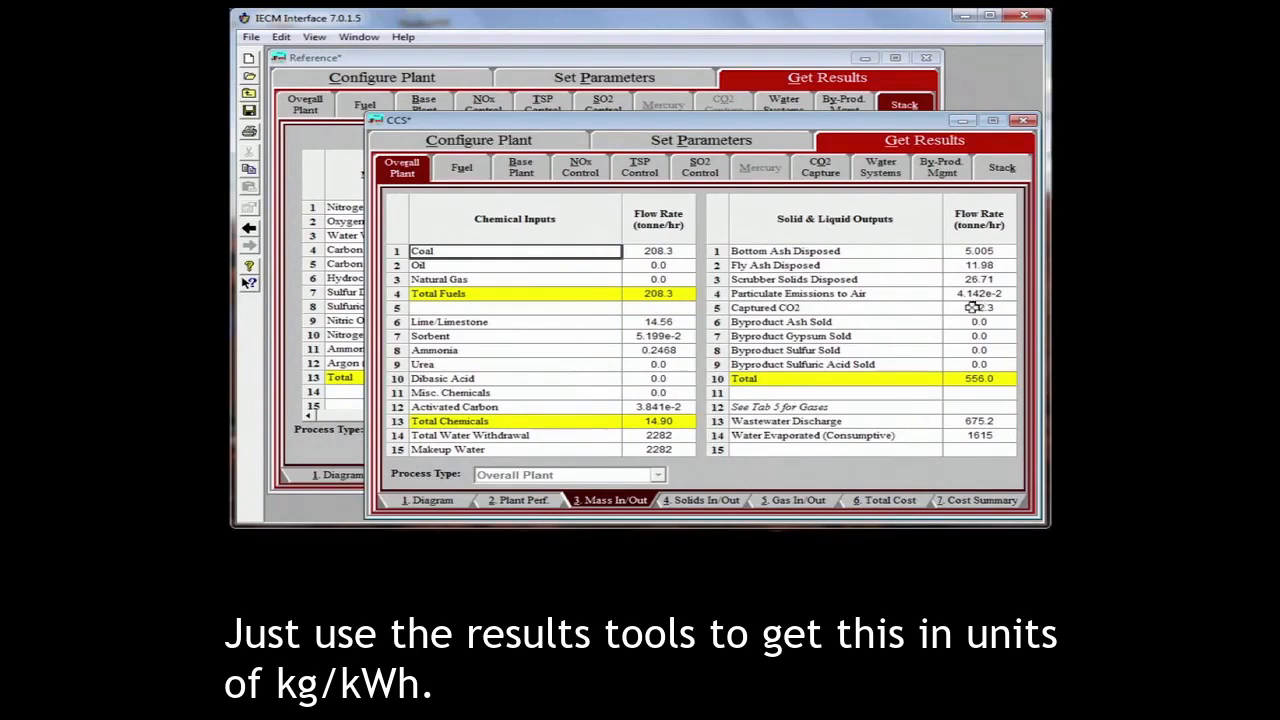
{"action": "left_click", "coordinate": [314, 40]}
{"action": "left_click", "coordinate": [358, 120]}
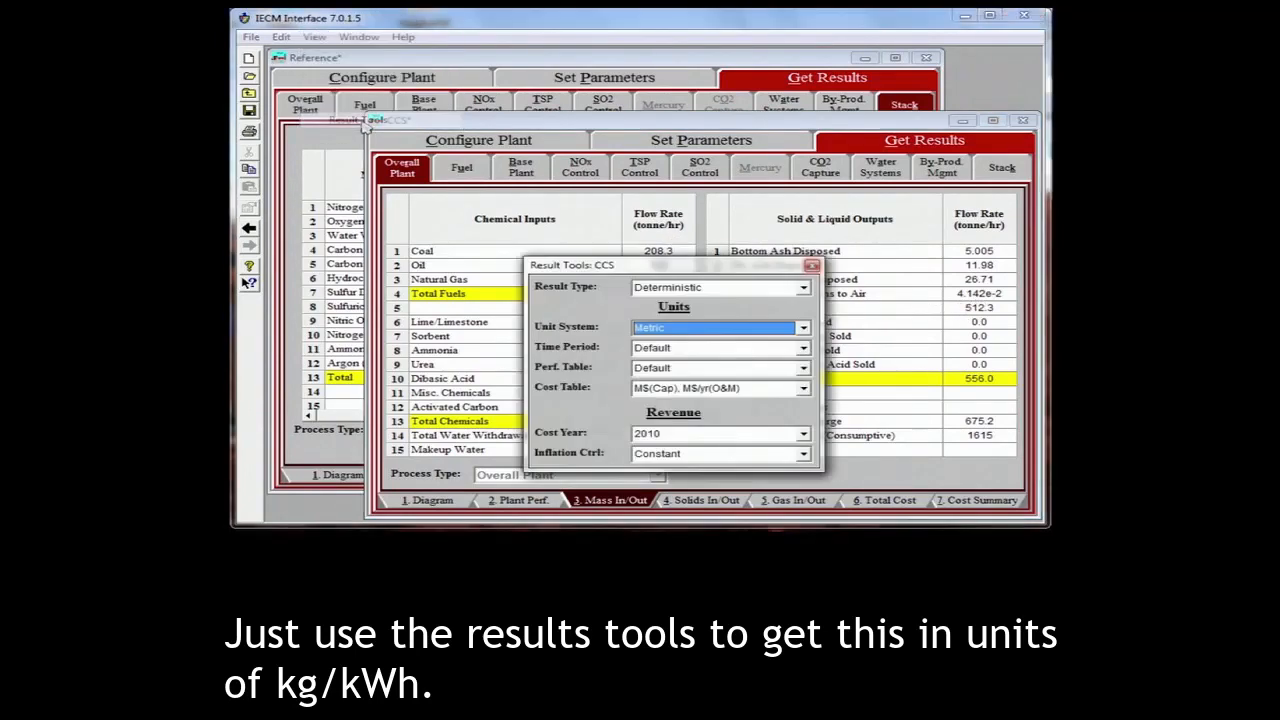
{"action": "left_click", "coordinate": [803, 369]}
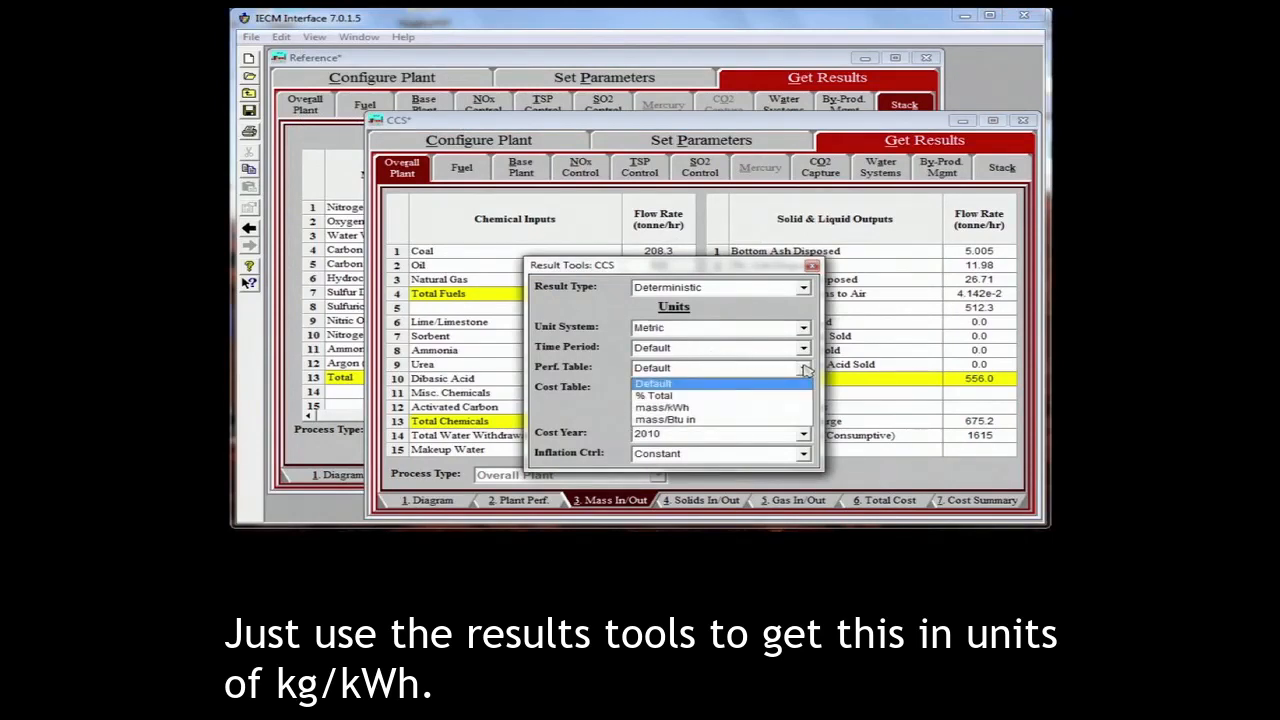
{"action": "left_click", "coordinate": [768, 409]}
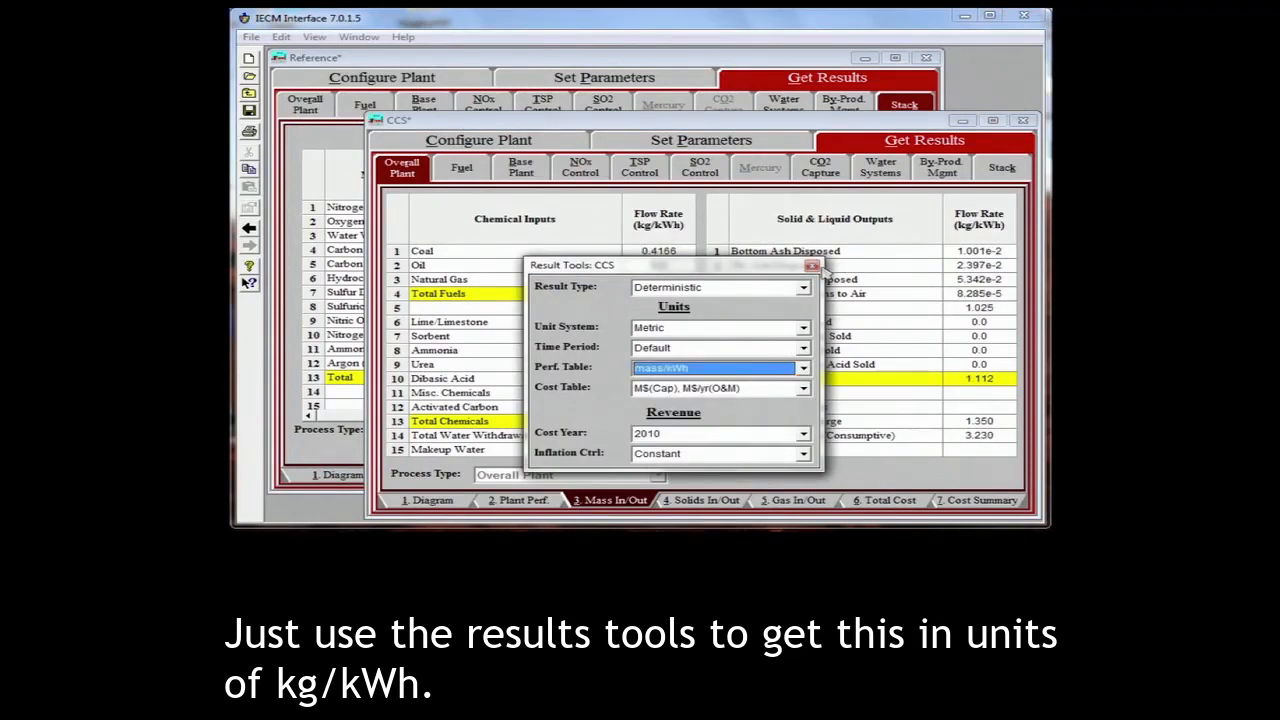
{"action": "left_click", "coordinate": [812, 266]}
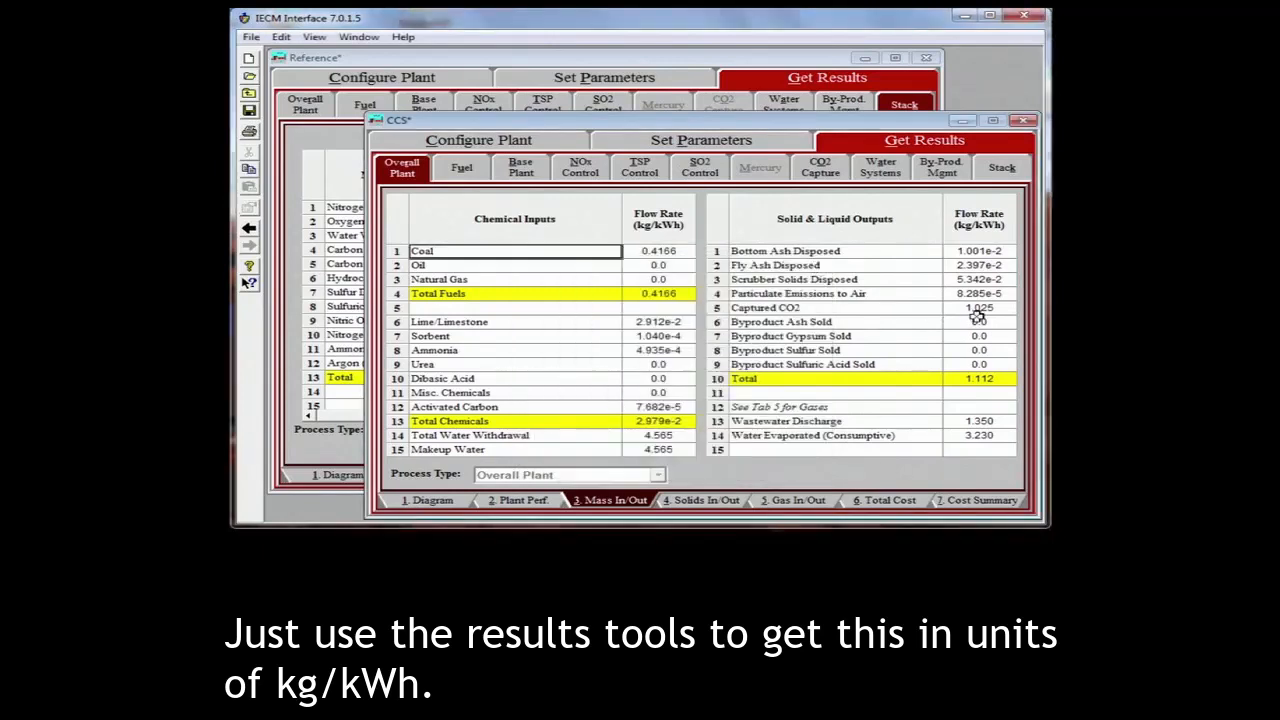